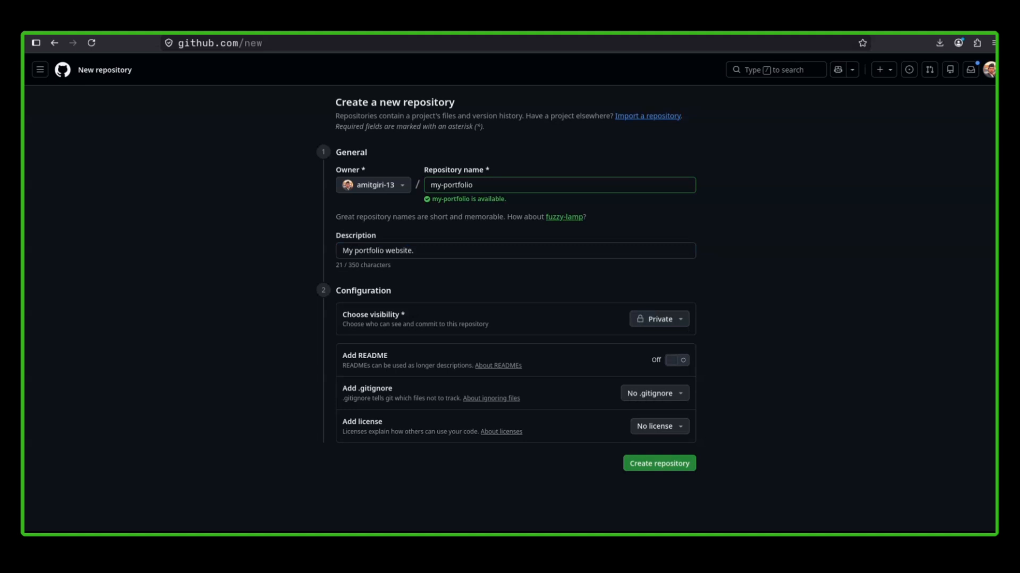
- Create the my-portfolio repository with a README and the MIT License
left_click(677, 360)
left_click(659, 426)
left_click(670, 297)
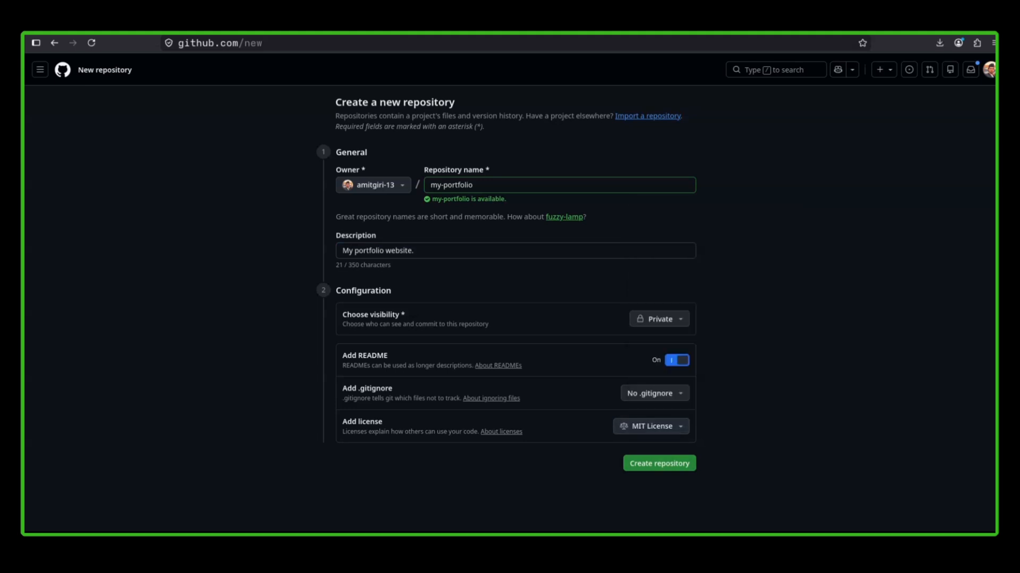
left_click(659, 464)
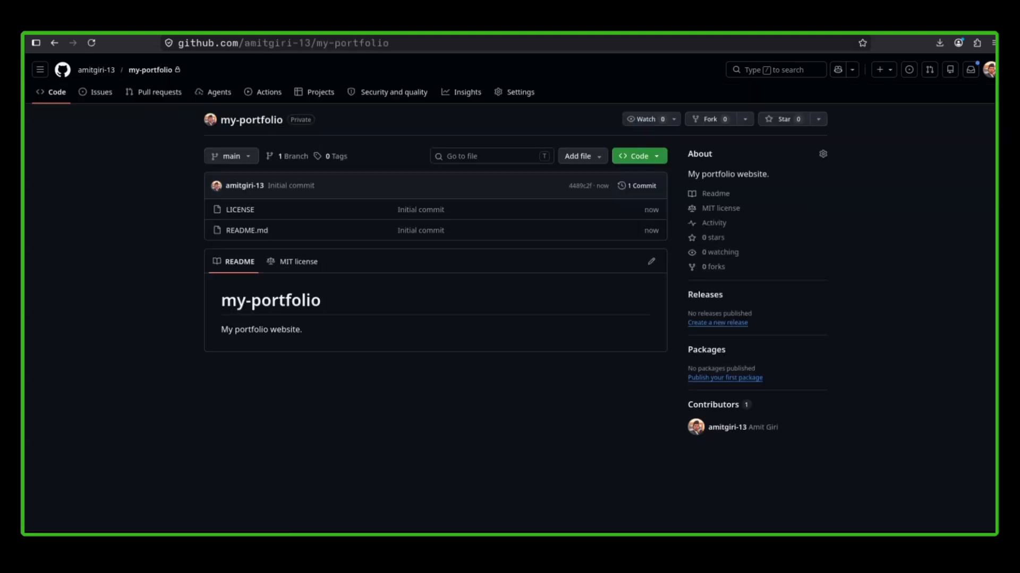
- Copy the my-portfolio repository's SSH URL and clone it with git into the Repositories folder in the terminal
left_click(639, 156)
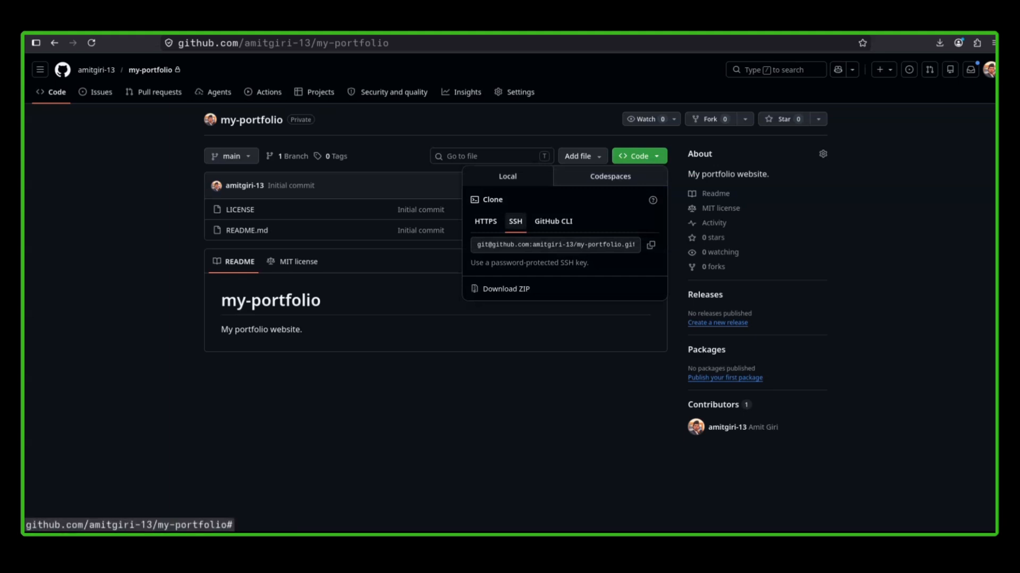
left_click(651, 245)
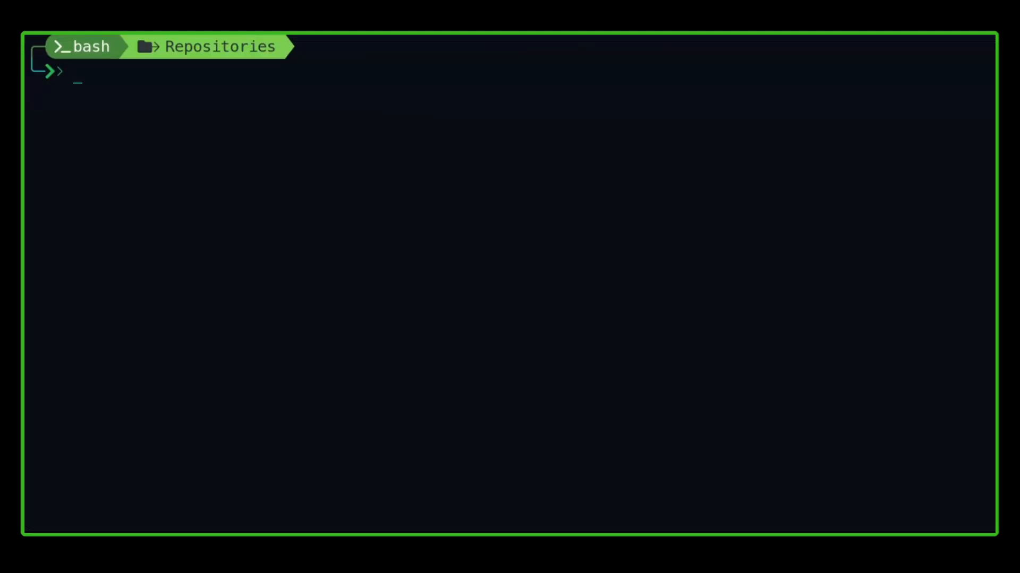
type("git clone")
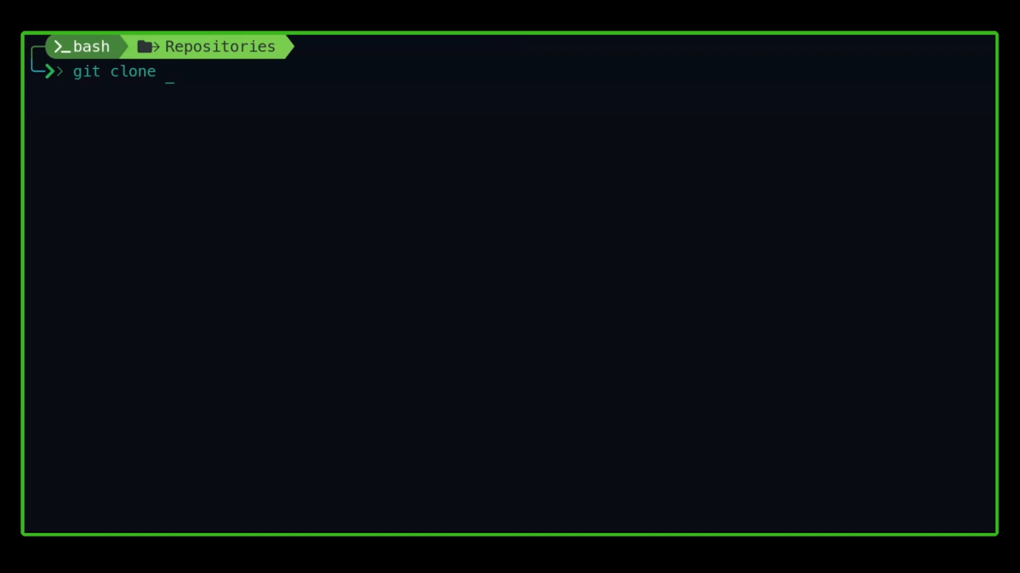
key("ctrl+shift+v")
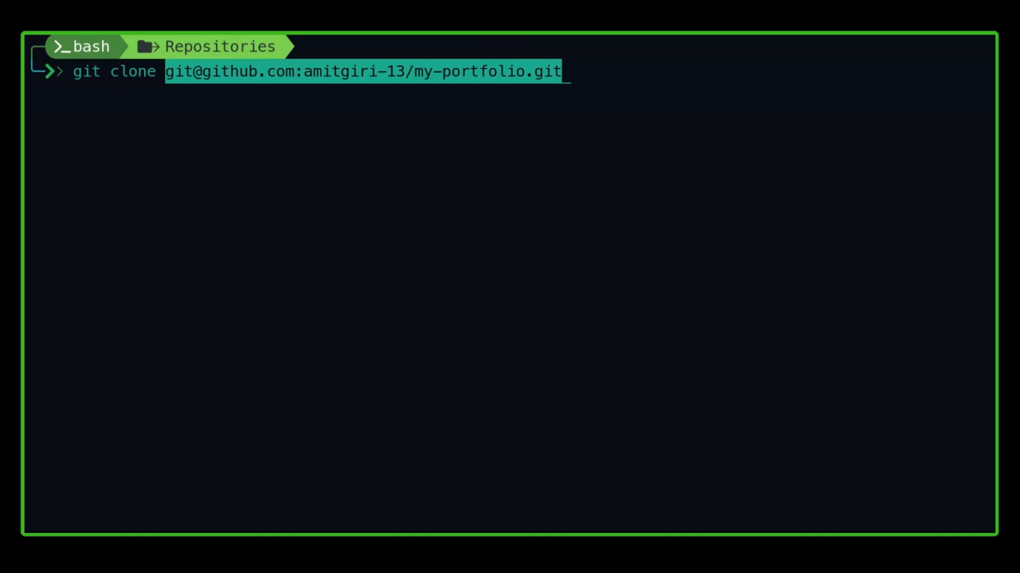
key("Return")
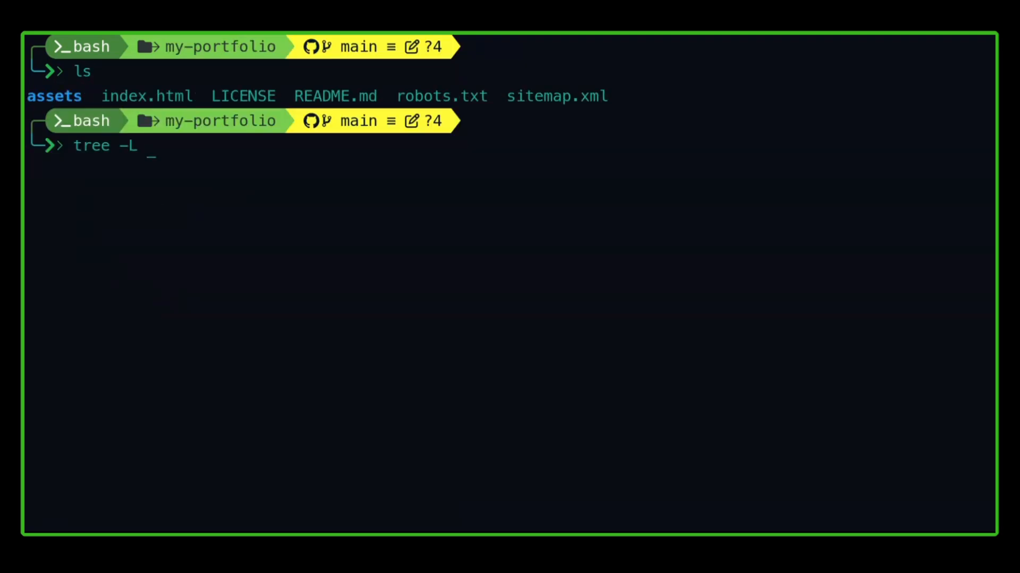
- List the my-portfolio folder as a tree limited to 2 levels
type("2")
key("Return")
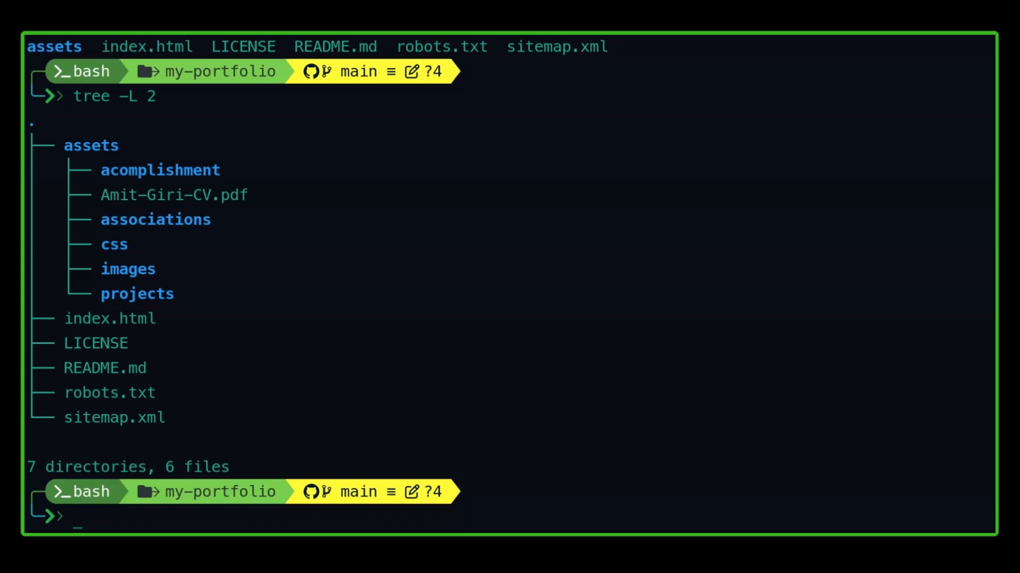
- Stage all files of the my-portfolio folder in git and check the repository status
type("git add .")
key("Return")
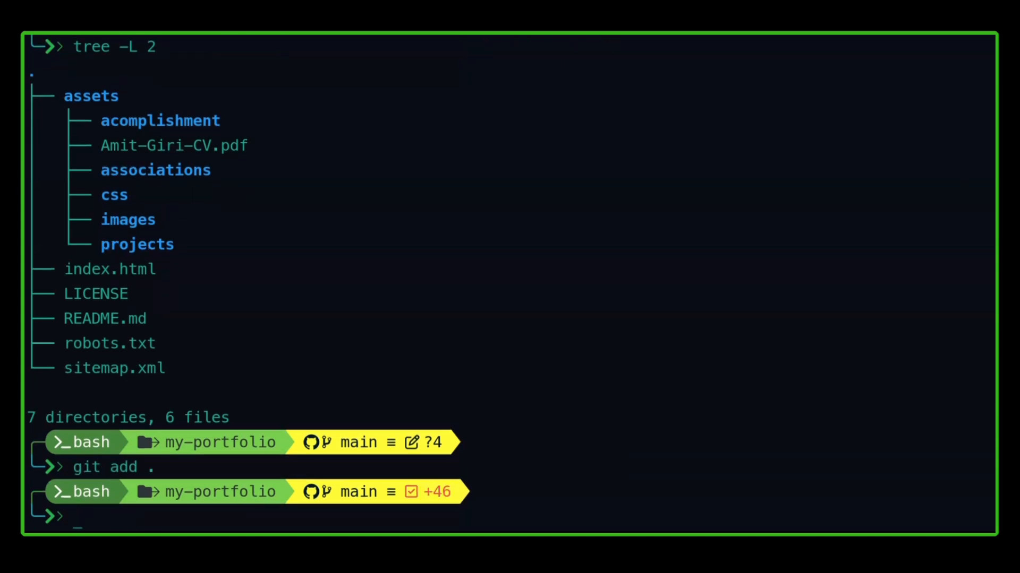
type("git status")
key("Return")
- Commit the staged files with the message "ADD: my website" and push them to main on origin
type("gi")
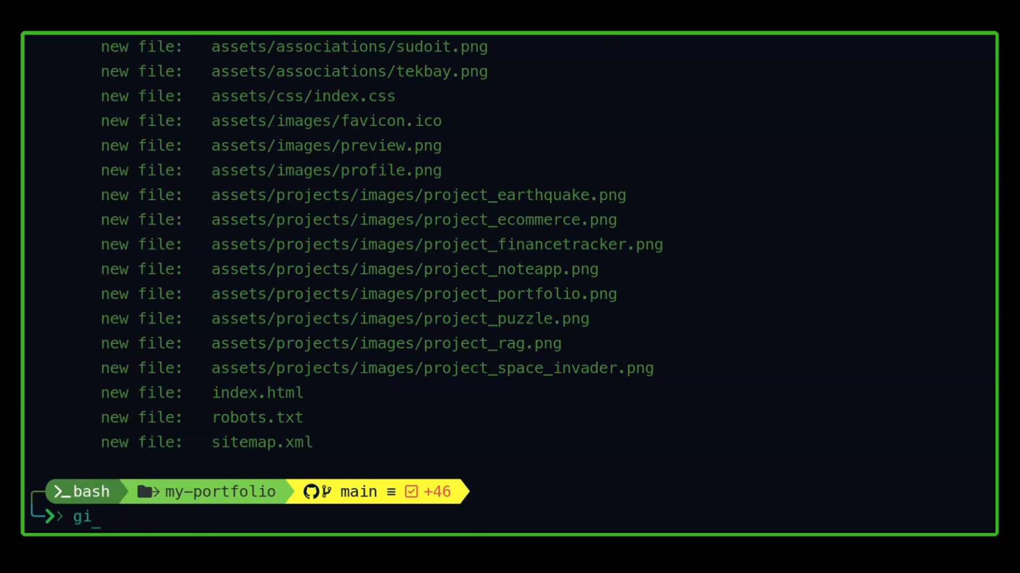
type("t commit -m \"AD")
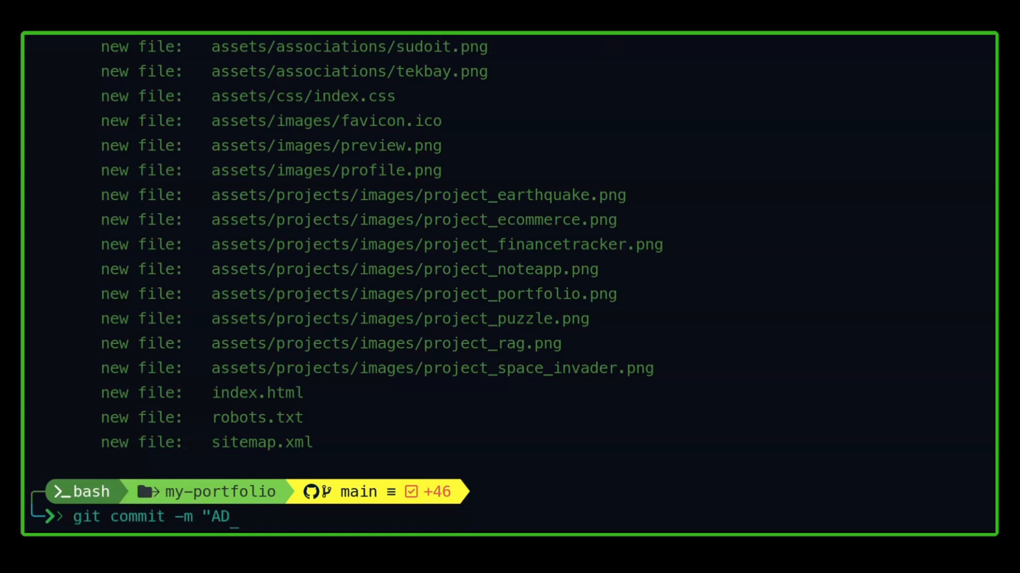
type("D: my website\"")
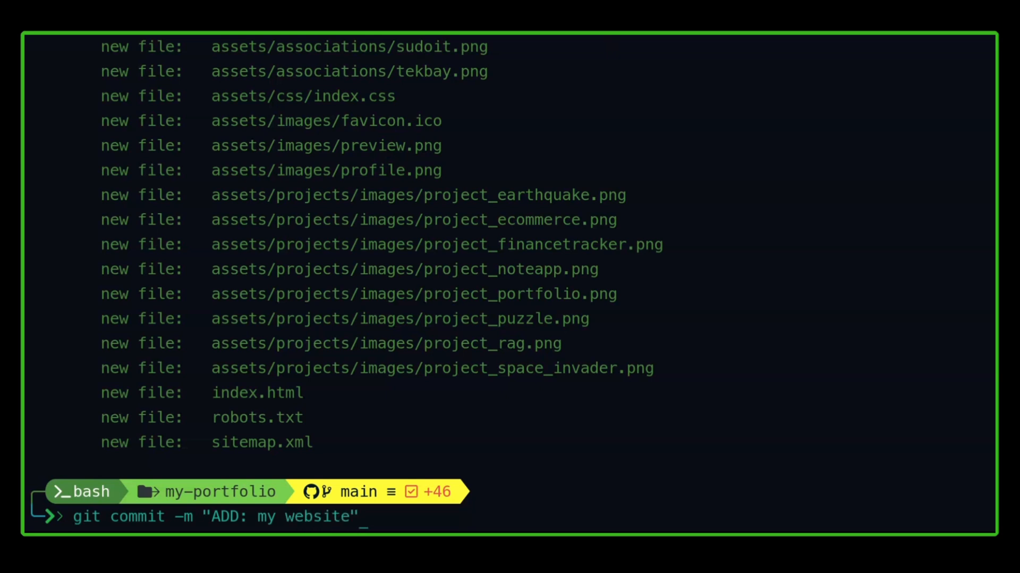
key("Return")
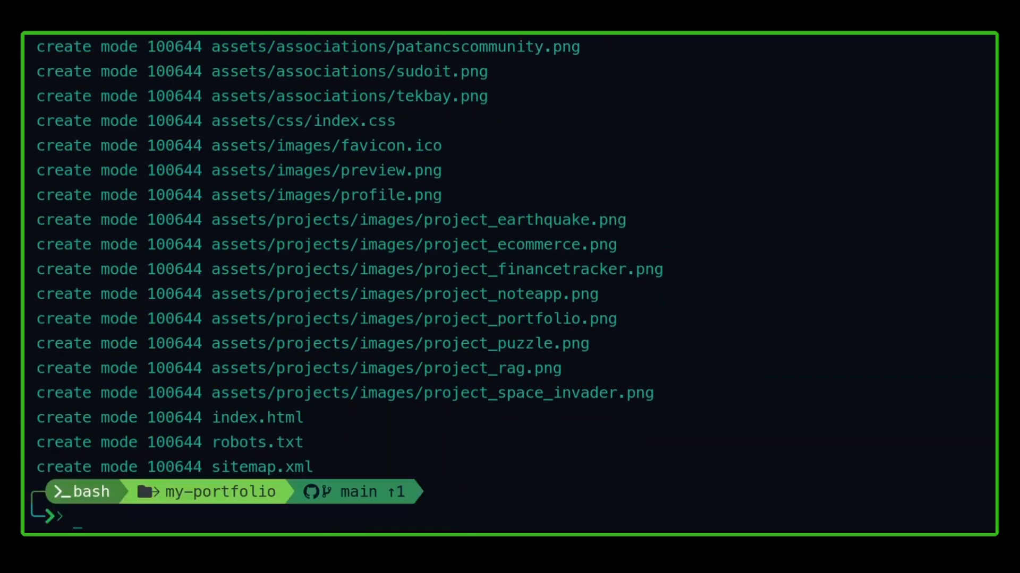
type("git push origin main")
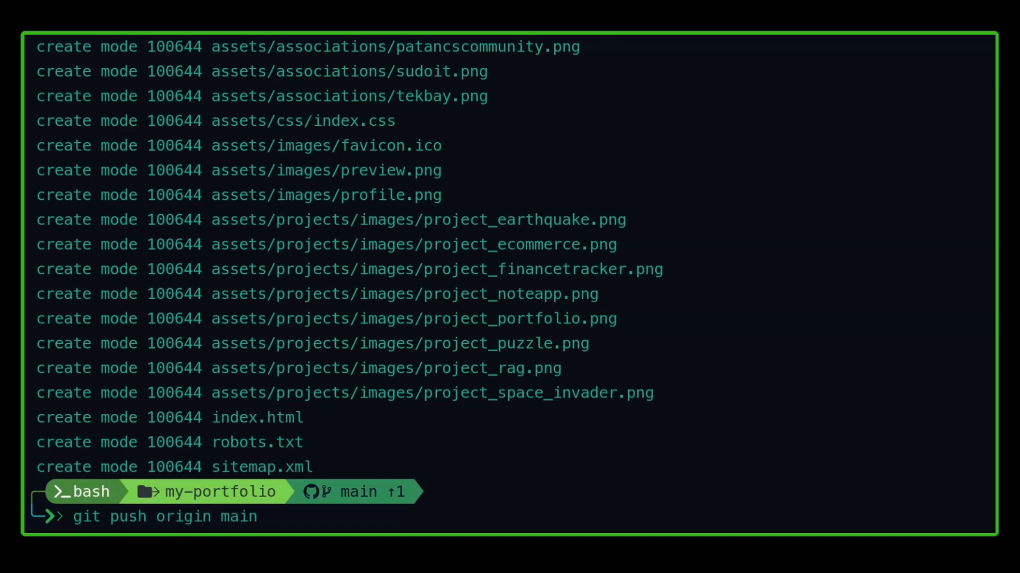
key("Return")
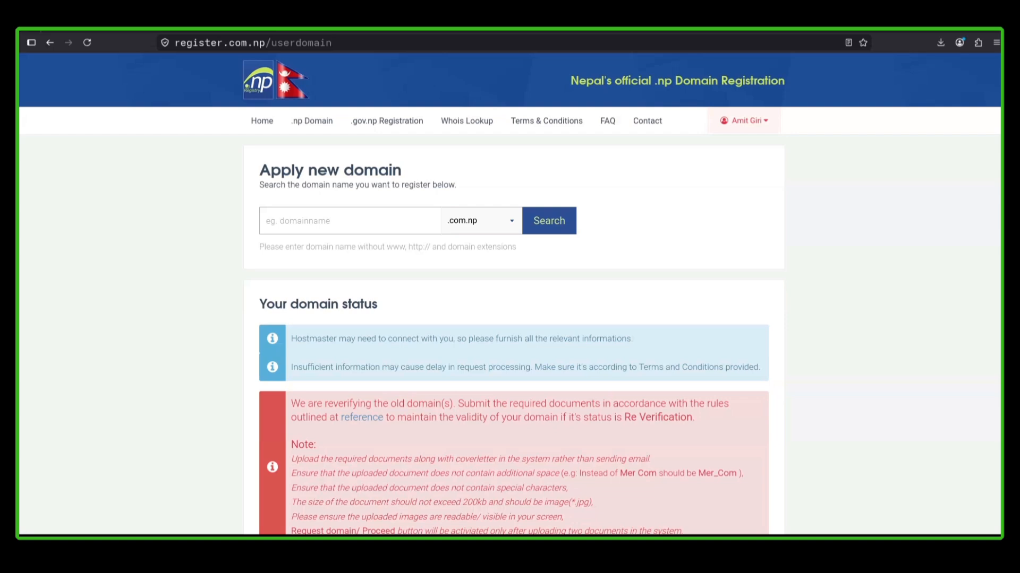
- Copy the active domain's name from the register.com.np domain list and connect it as an existing domain in Cloudflare
scroll(339, 375, "down", 5)
left_click_drag(312, 376, 370, 375)
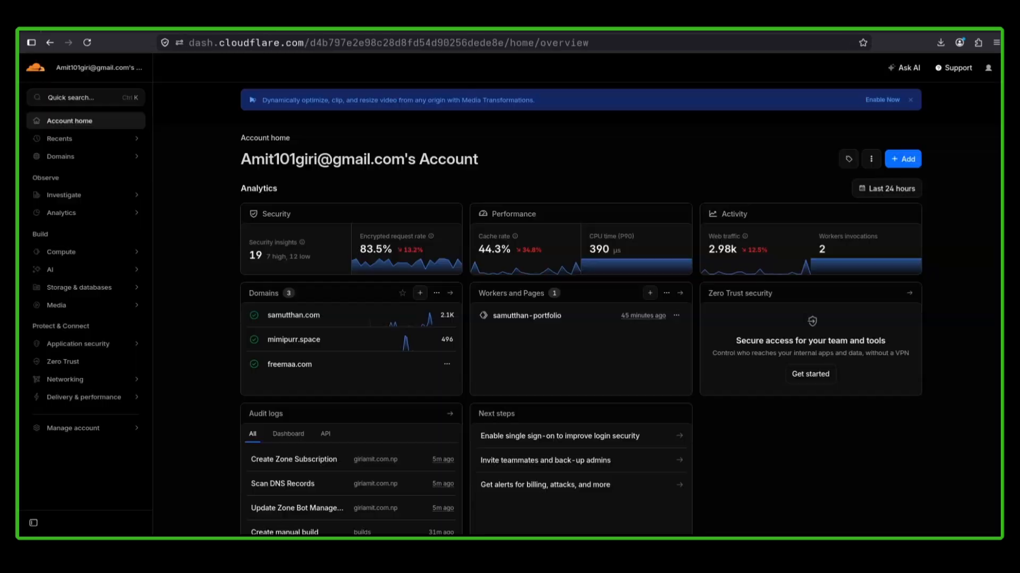
scroll(159, 159, "up", 5)
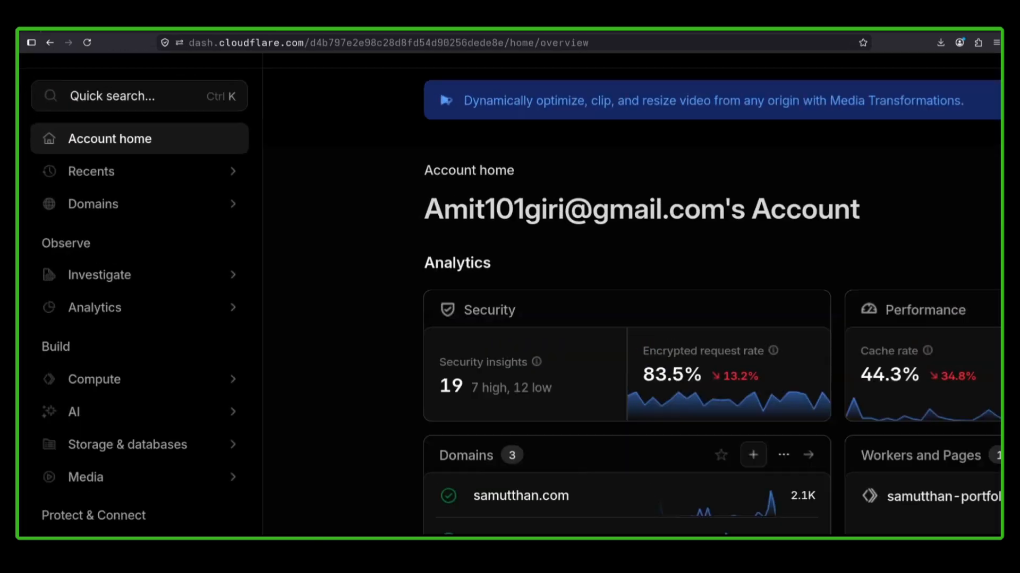
left_click(120, 254)
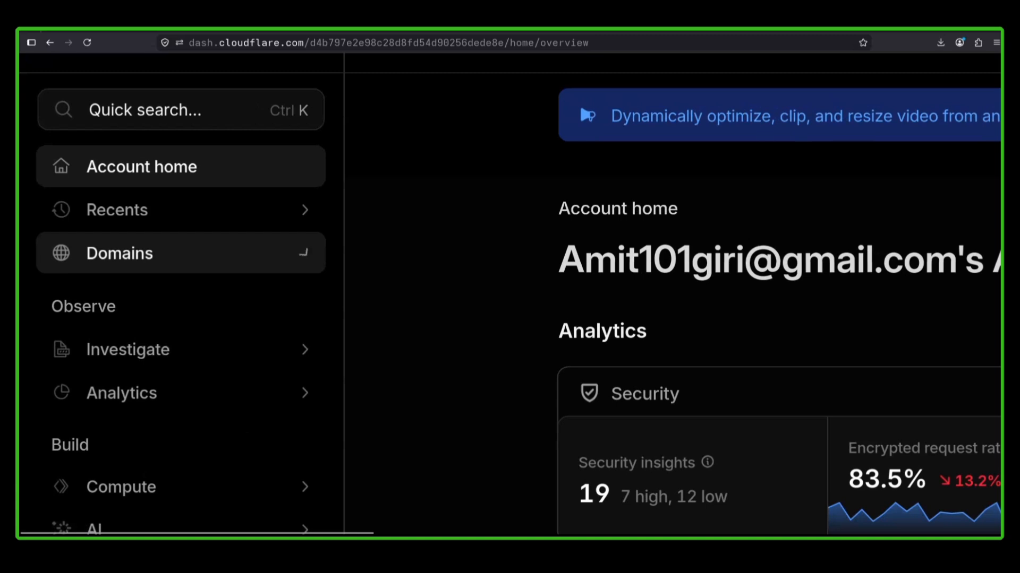
left_click(122, 296)
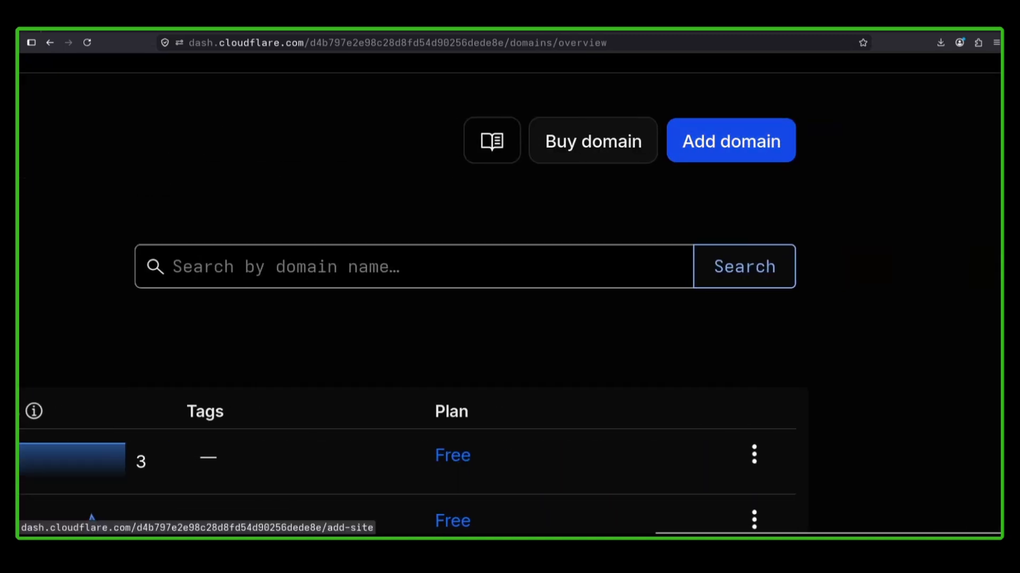
left_click(731, 141)
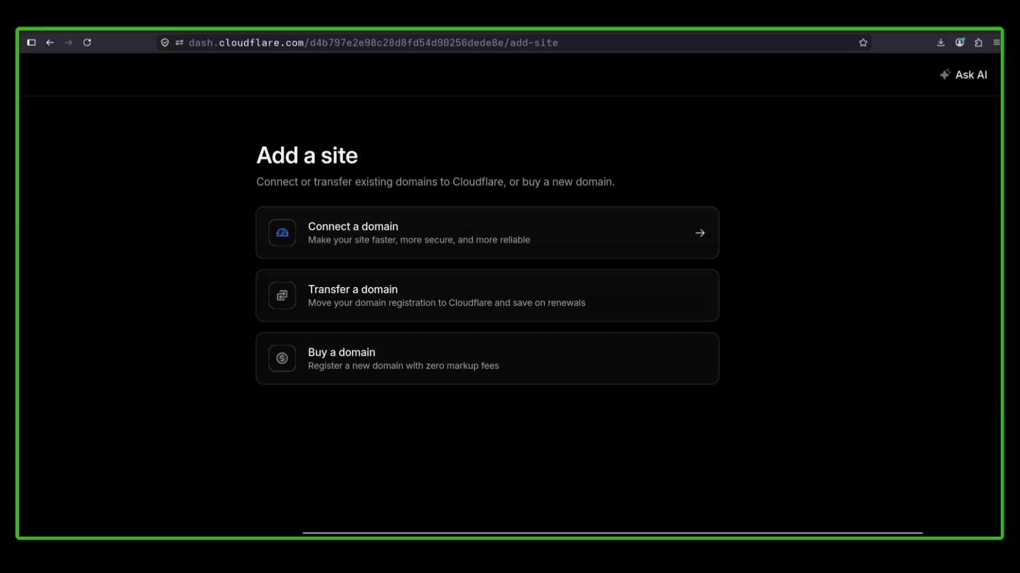
left_click(487, 233)
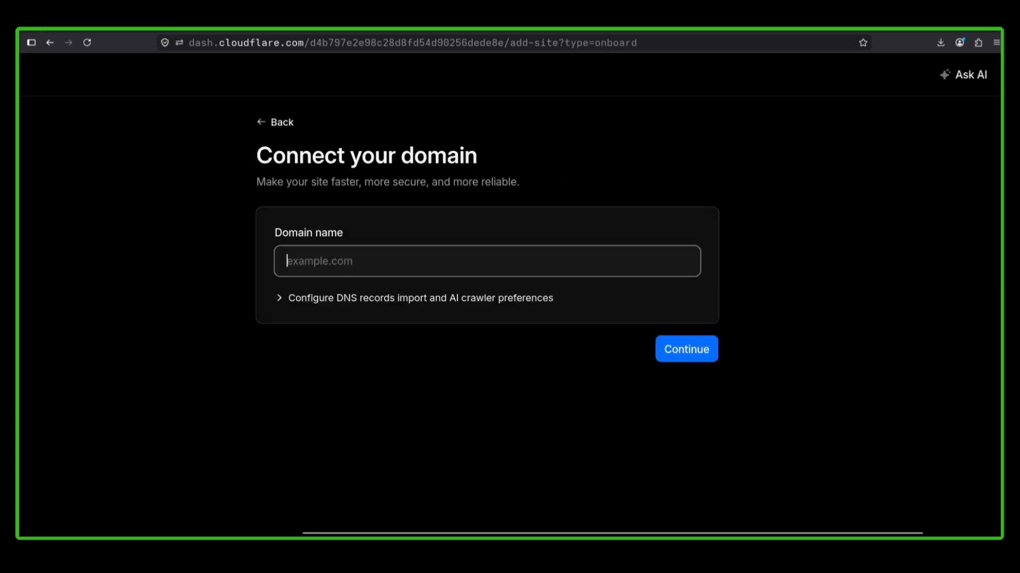
key("ctrl+v")
key("Return")
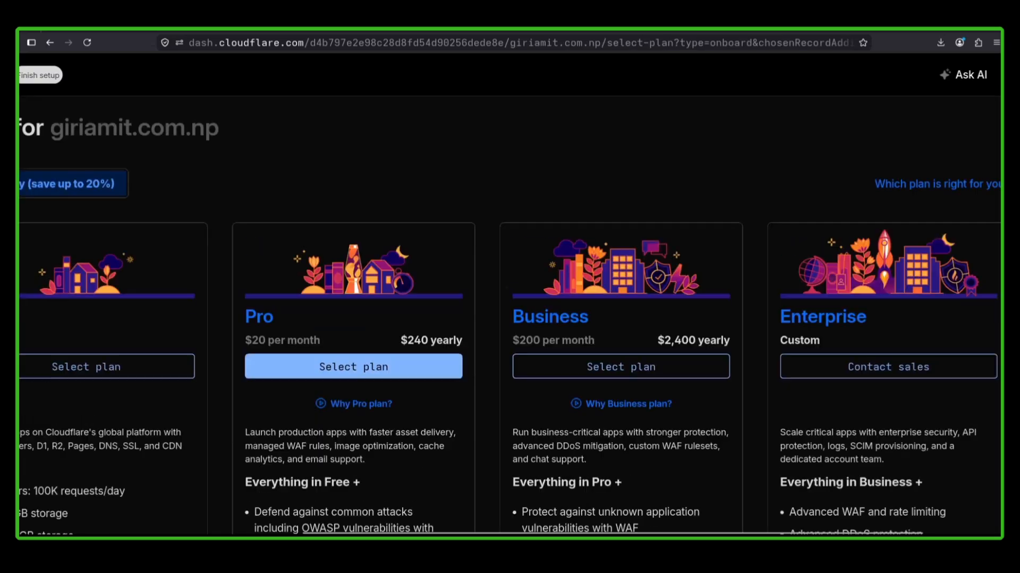
- Select the Free plan for the domain and continue past the scanned DNS records to activation
scroll(509, 297, "left", 6)
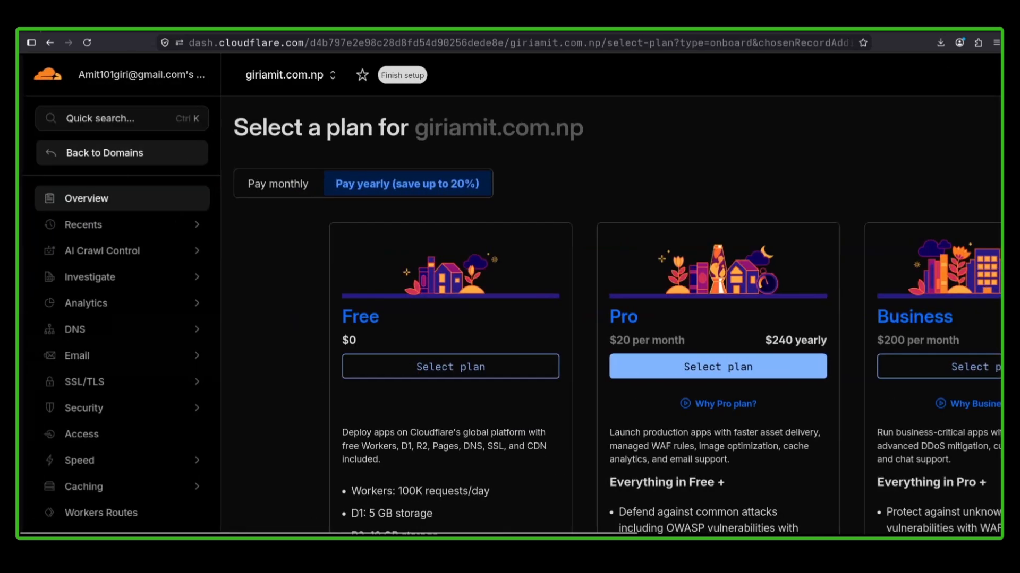
scroll(278, 253, "down", 3)
left_click(278, 253)
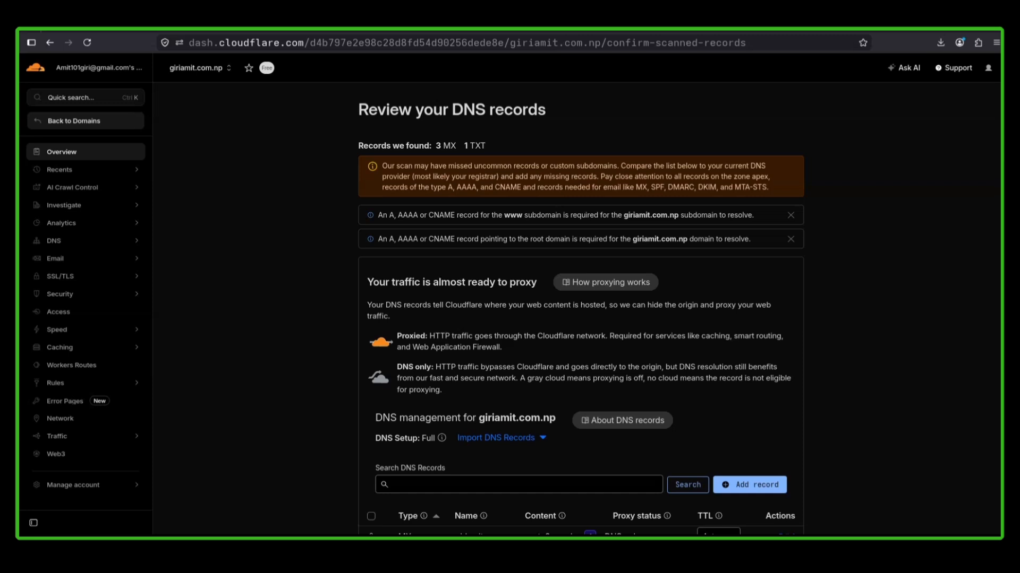
scroll(581, 313, "down", 3)
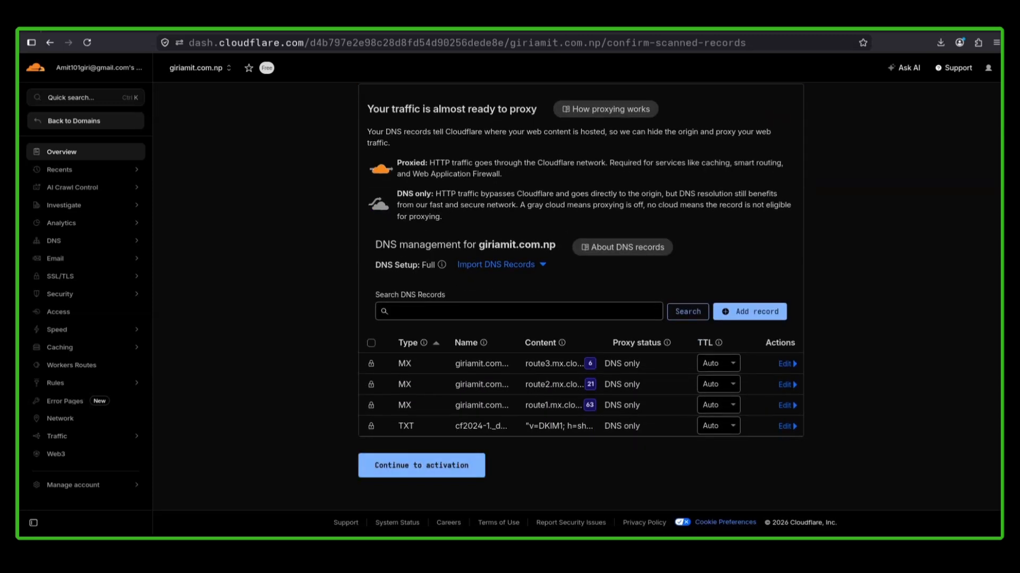
left_click(422, 465)
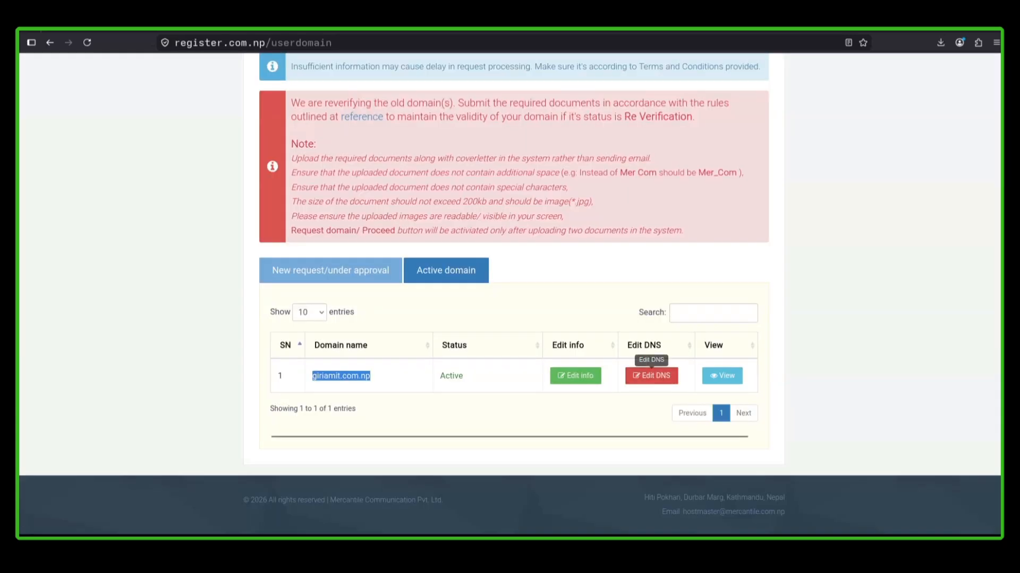
- Open the active domain's DNS records for editing on register.com.np and review the name server entries
left_click(651, 375)
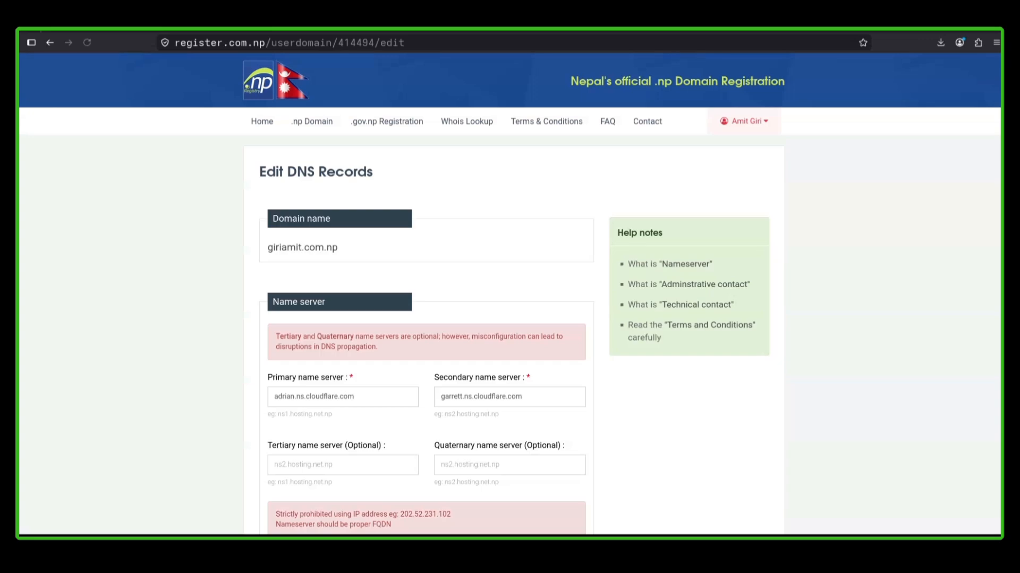
scroll(509, 318, "down", 3)
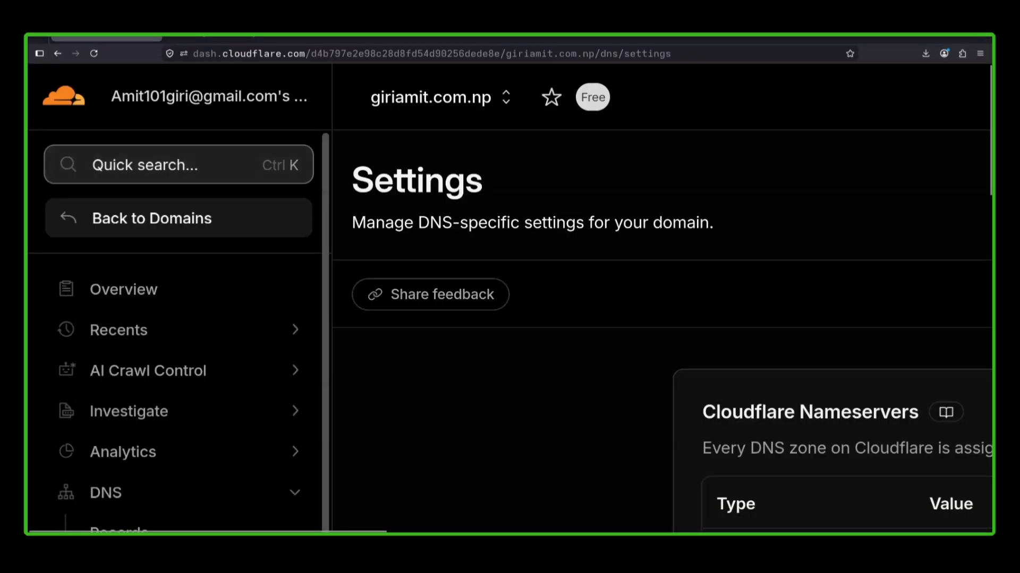
- Search the Cloudflare dashboard for "pages", go to Workers & Pages and start creating a new application
key("ctrl+k")
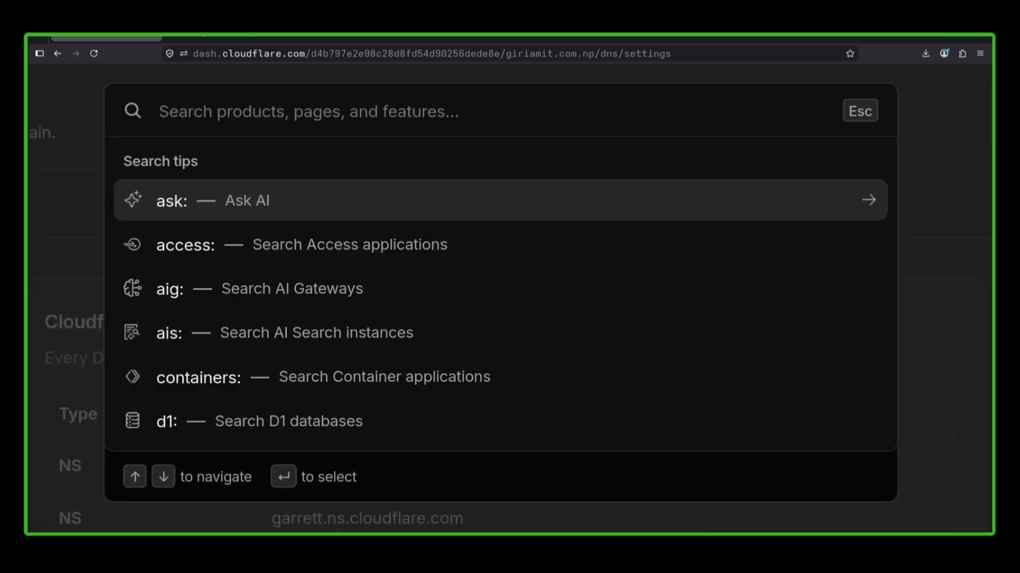
type("pages")
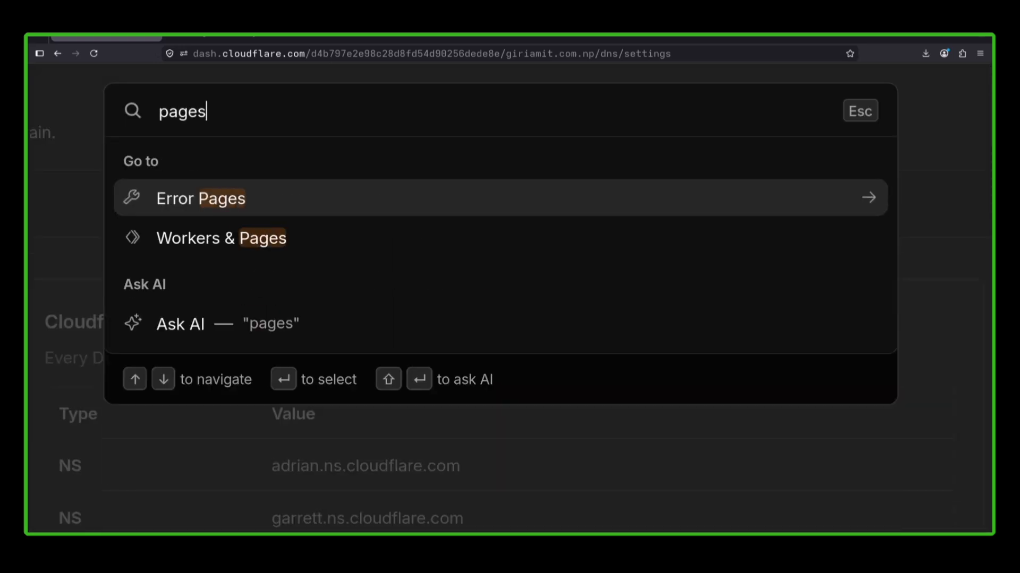
key("Down")
key("Return")
left_click(714, 196)
scroll(714, 195, "down", 5)
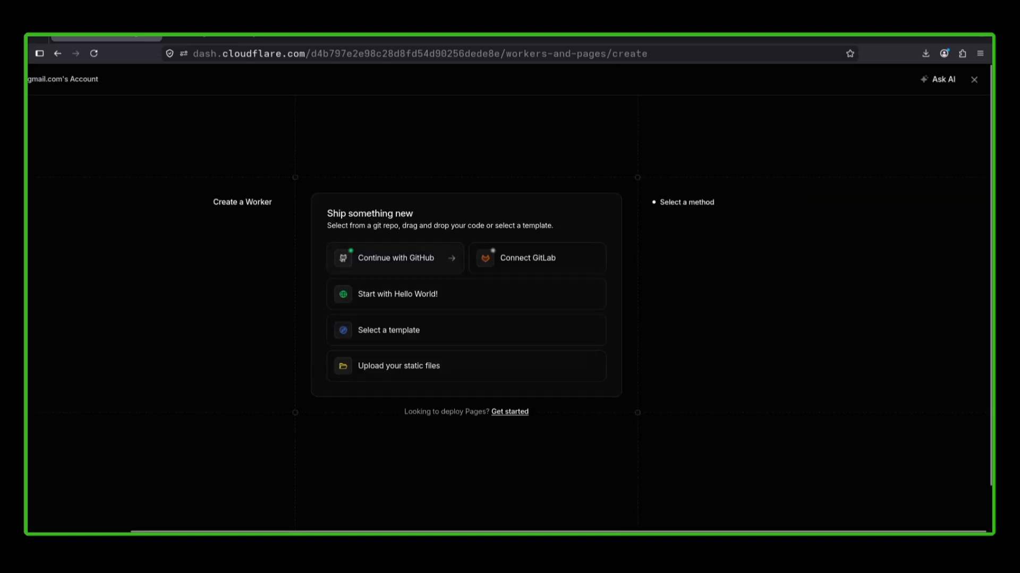
- Choose GitHub as the code source, start adding a GitHub account and configure the Cloudflare app's installation on the personal account
left_click(395, 258)
left_click(395, 253)
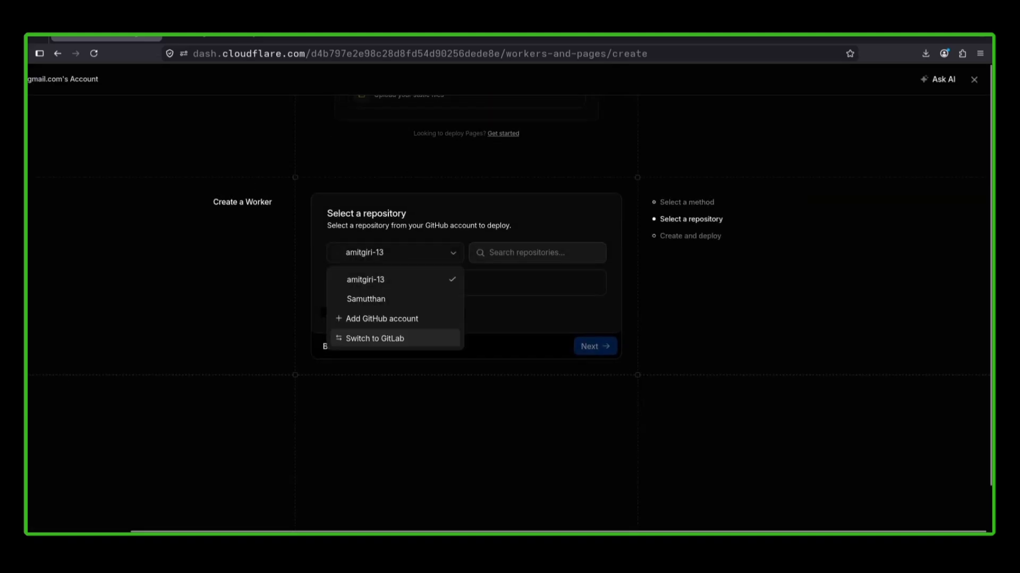
left_click(381, 319)
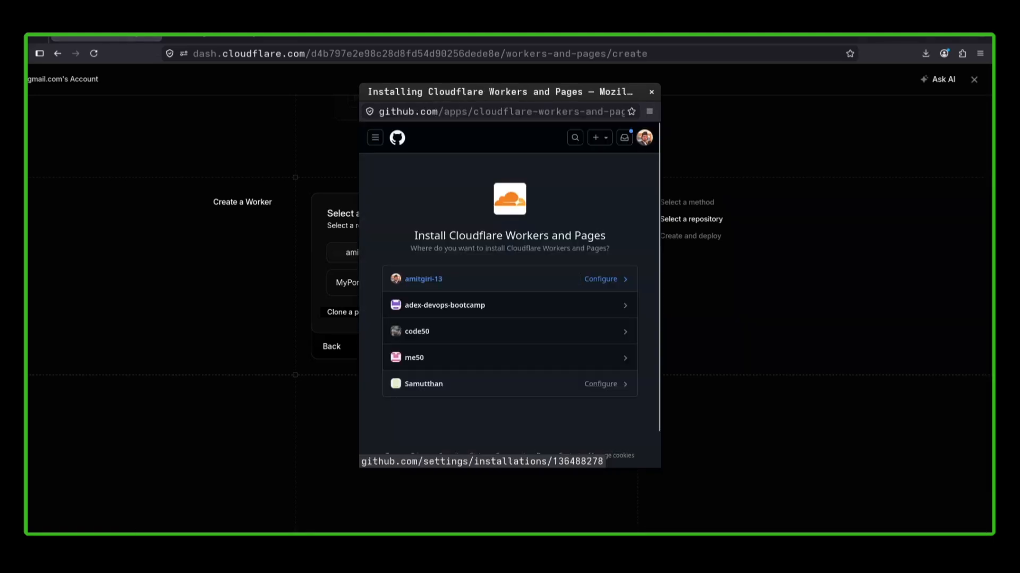
left_click(601, 279)
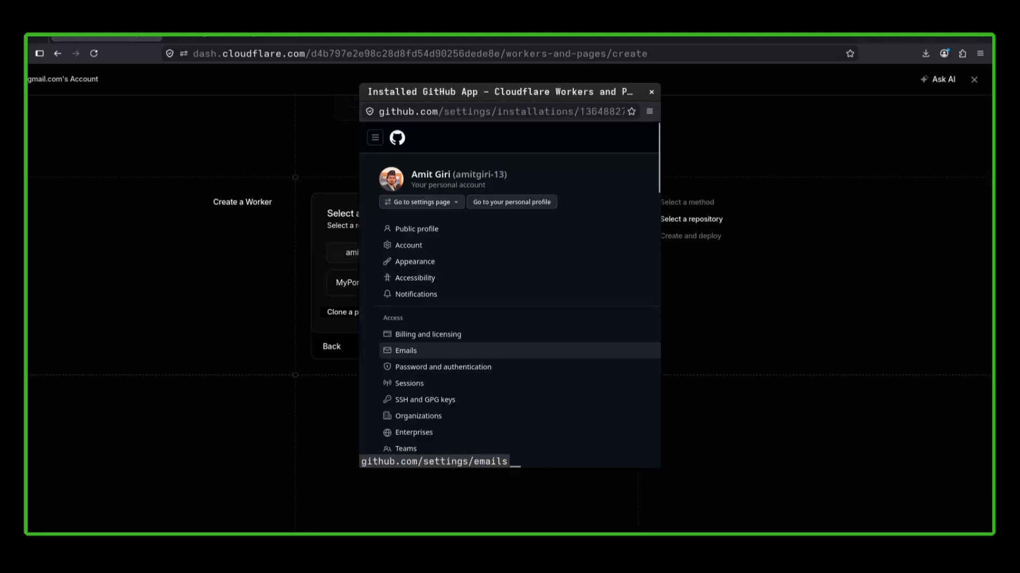
- Grant the Cloudflare Workers and Pages app access to the my-portfolio repository under Repository access and save it
scroll(405, 350, "down", 6)
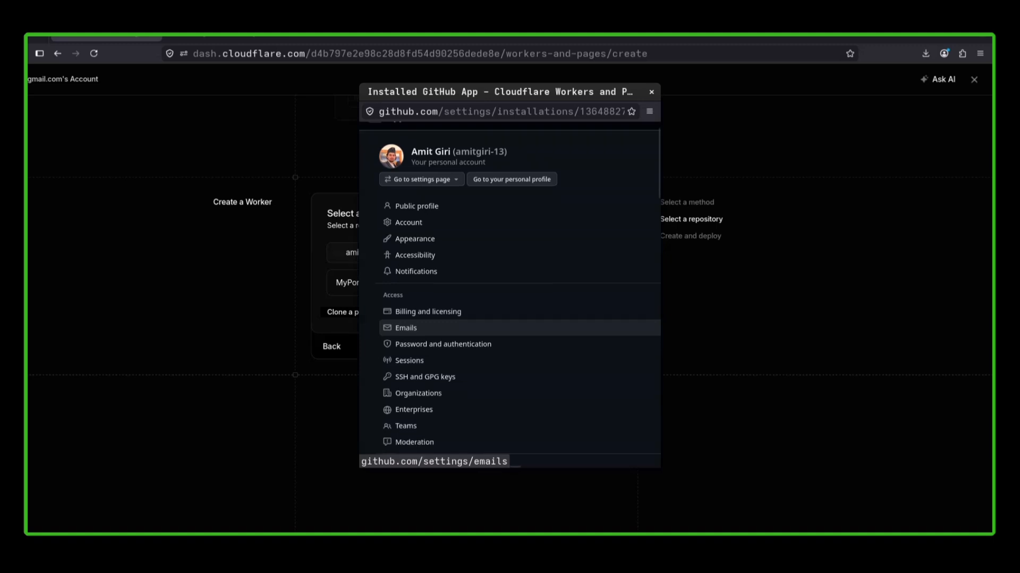
scroll(509, 292, "down", 8)
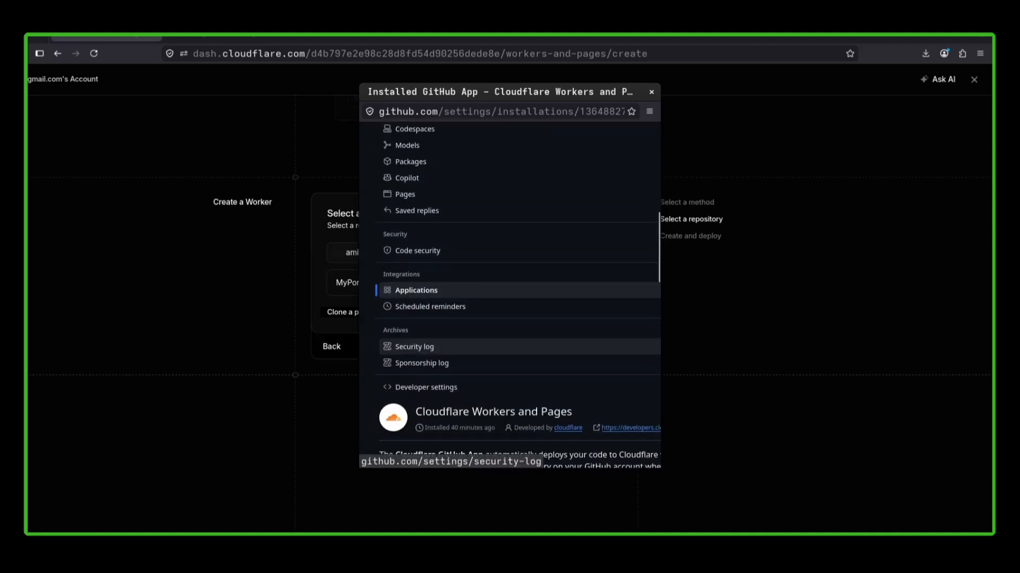
scroll(520, 292, "down", 8)
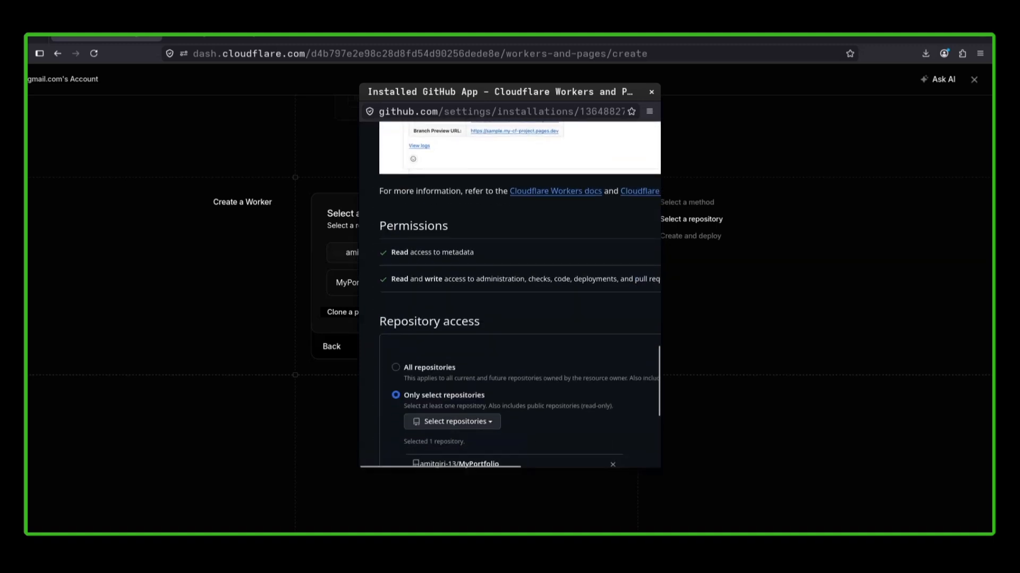
scroll(510, 295, "down", 2)
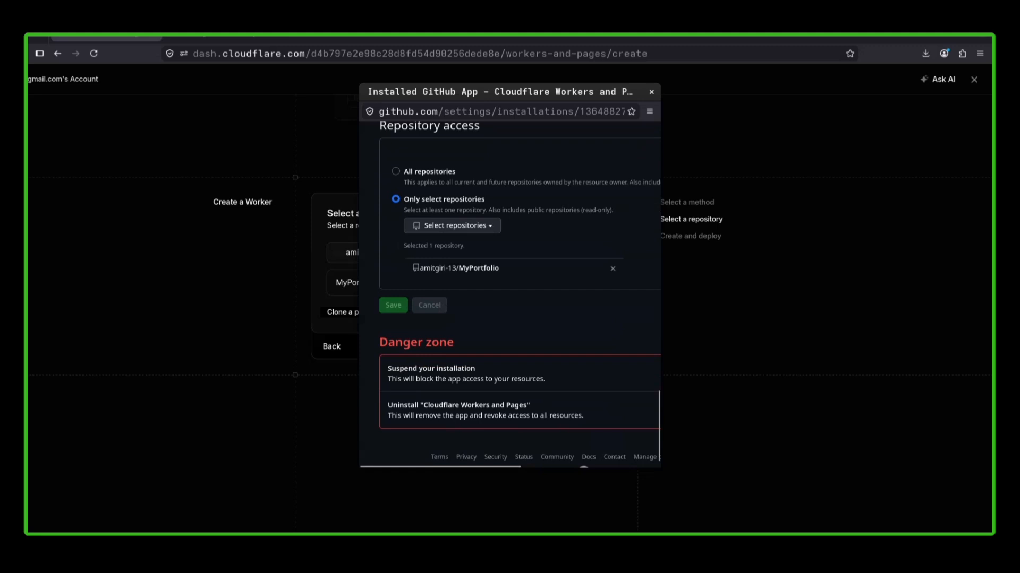
left_click(452, 225)
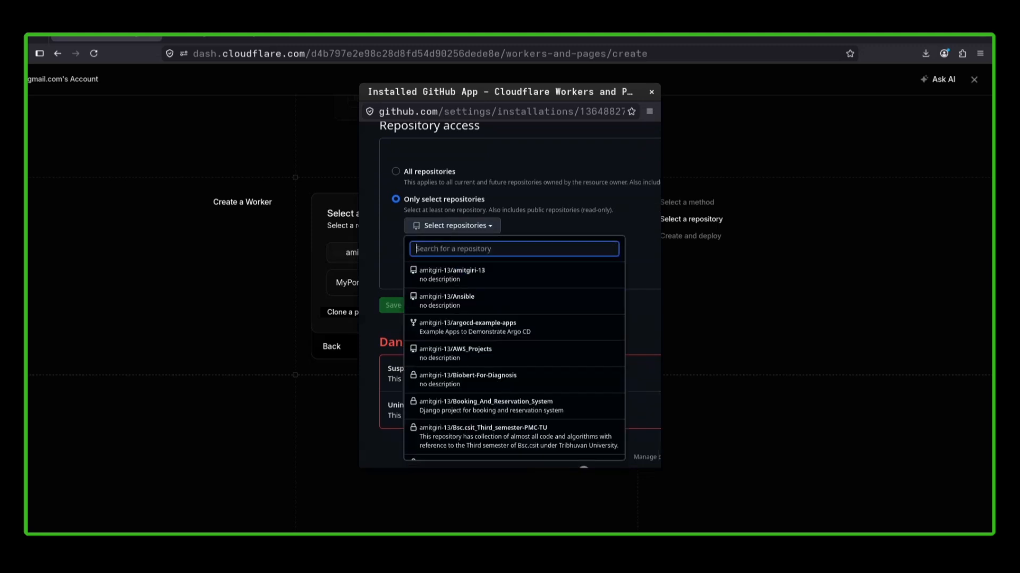
type("my")
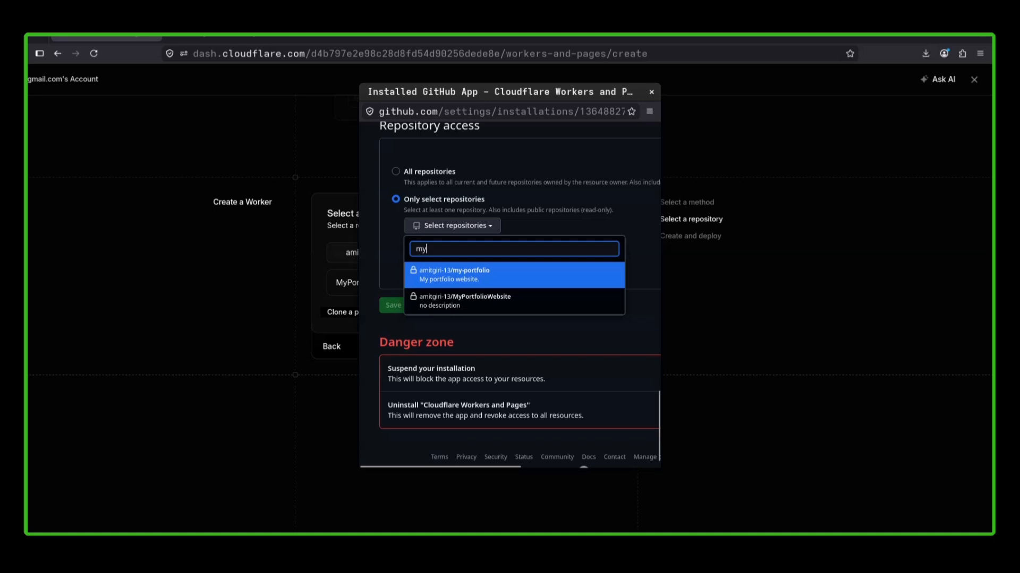
left_click(514, 275)
left_click(393, 276)
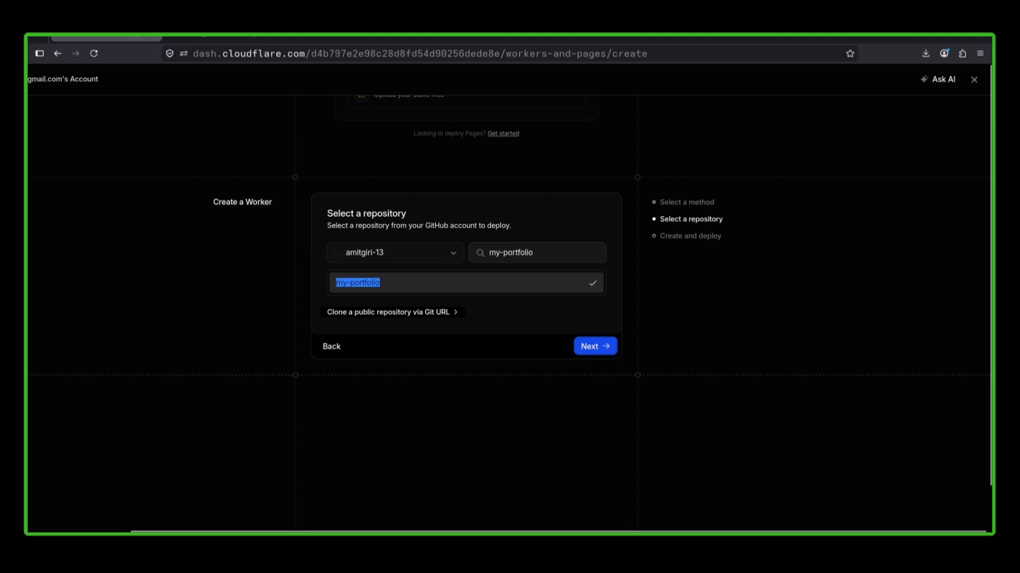
- Continue with the my-portfolio repository, deploy it with the prefilled project settings and follow the build log through to the end
left_click(595, 347)
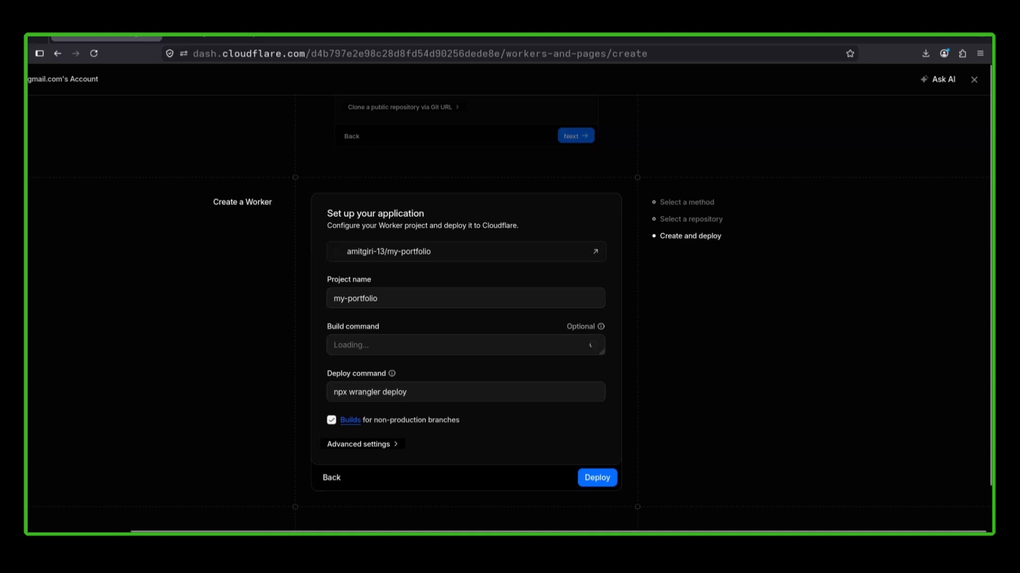
left_click(597, 478)
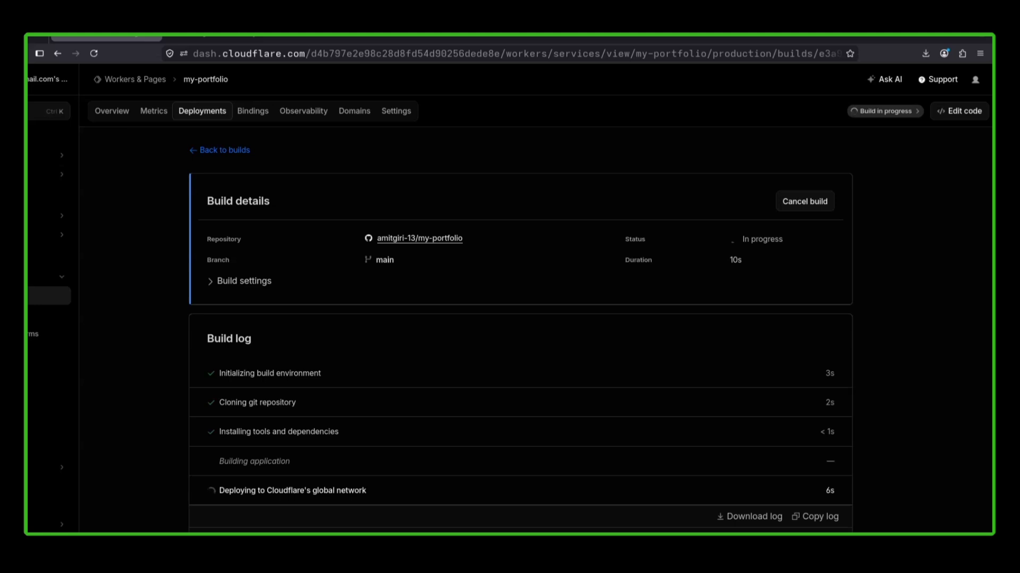
scroll(520, 298, "down", 4)
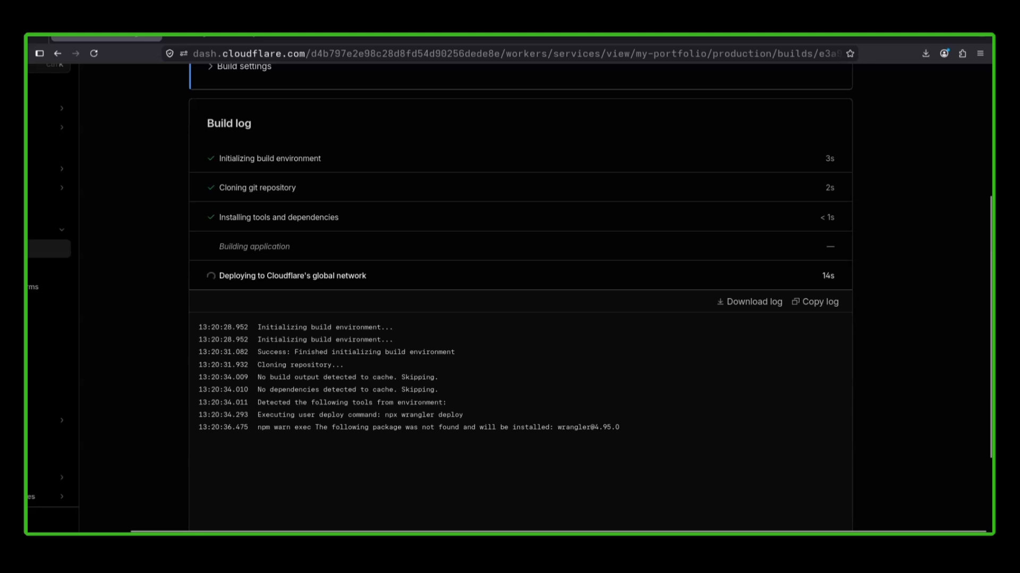
scroll(520, 319, "down", 3)
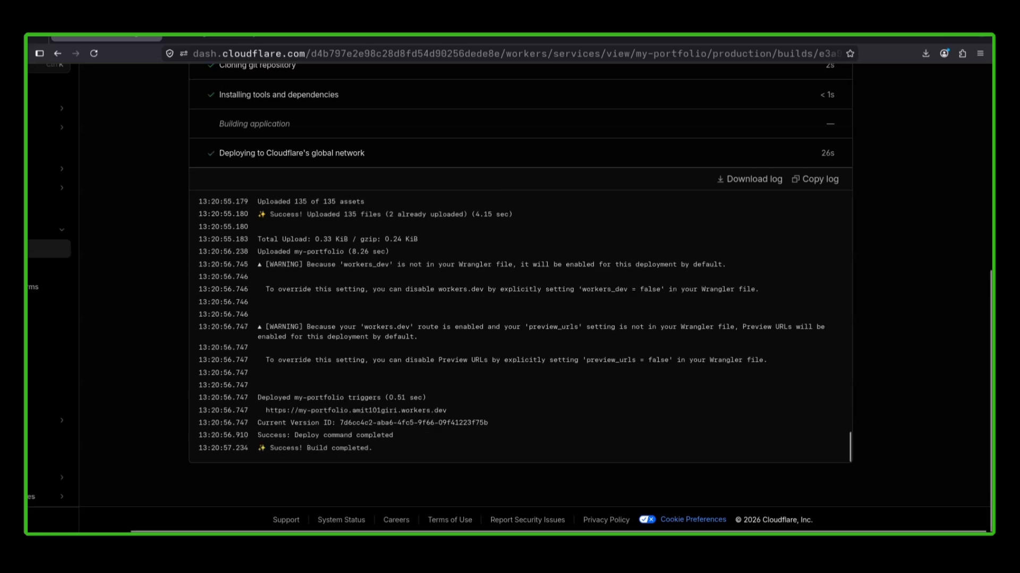
scroll(520, 297, "up", 7)
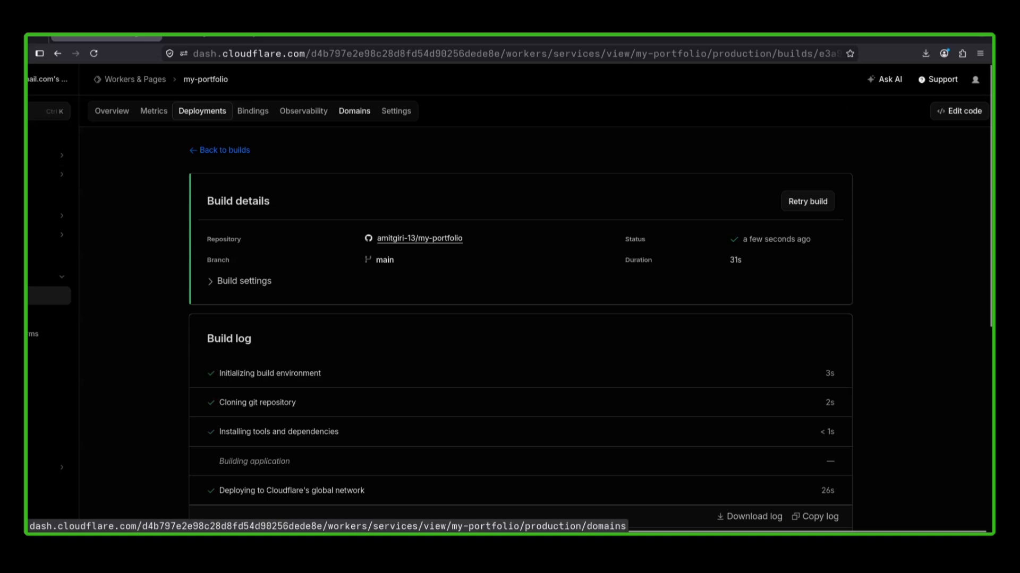
- Open the my-portfolio Worker's domain settings, visit its workers.dev site and look through the published pages
left_click(354, 110)
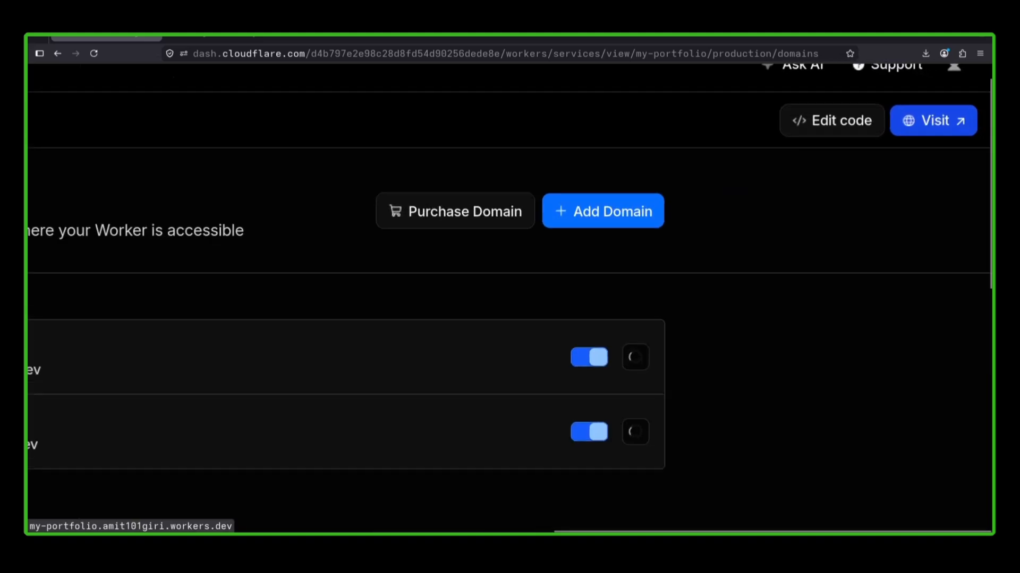
left_click(963, 111)
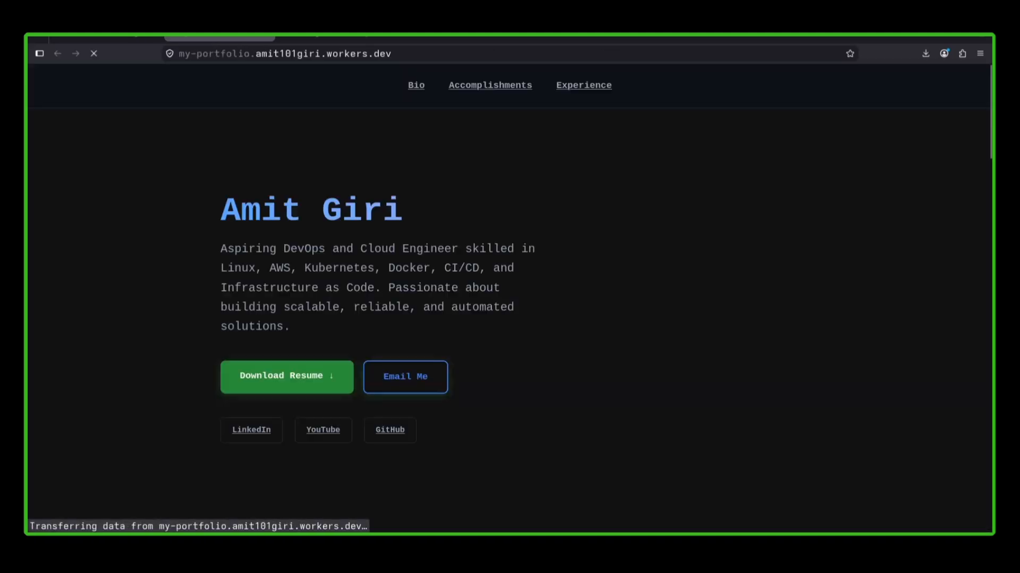
scroll(510, 185, "down", 15)
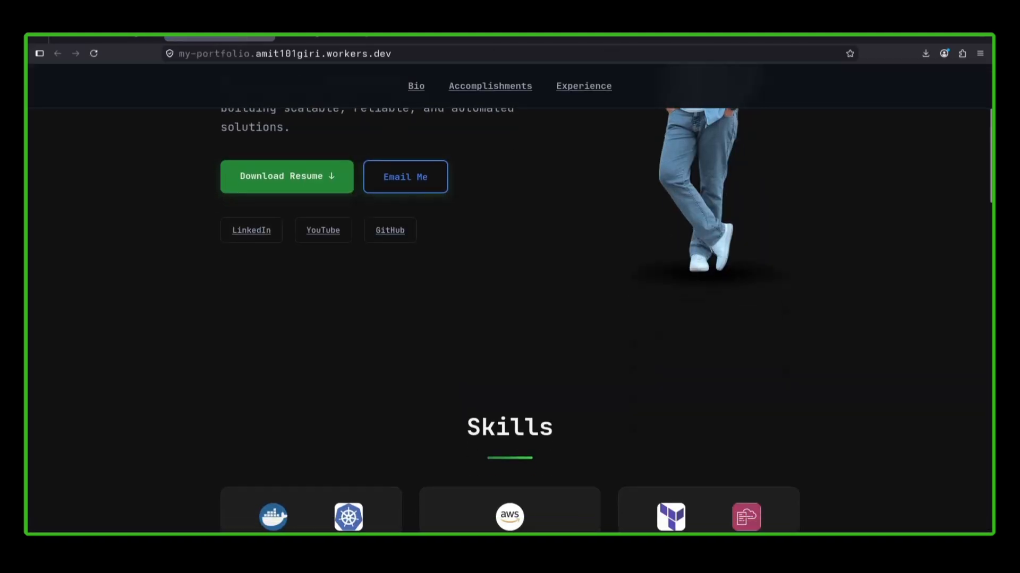
scroll(510, 185, "down", 14)
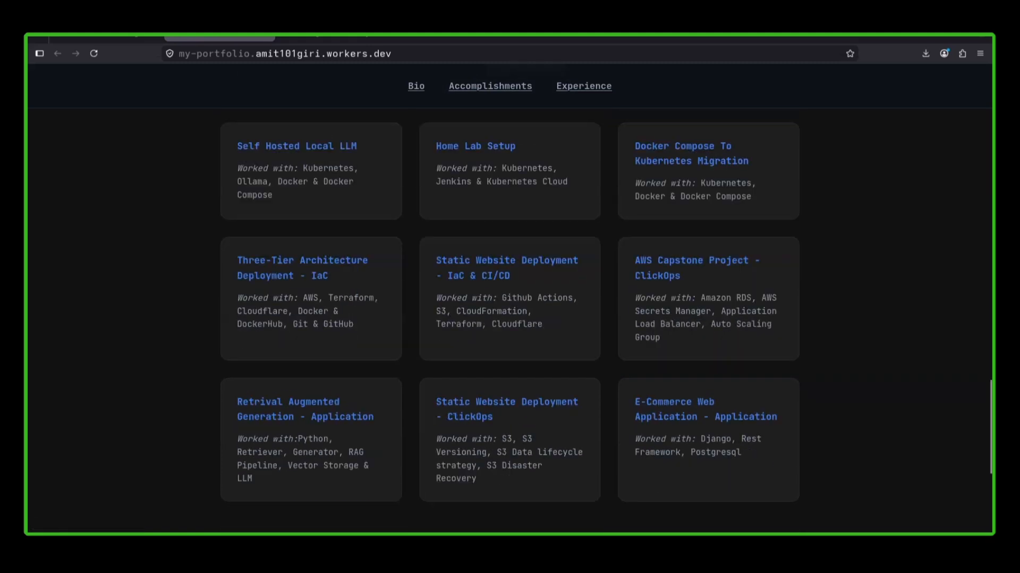
scroll(510, 185, "up", 2)
- Return to the Worker's Domains & Routes page and connect the .com.np domain as its custom domain
key("ctrl+shift+Tab")
scroll(510, 286, "down", 5)
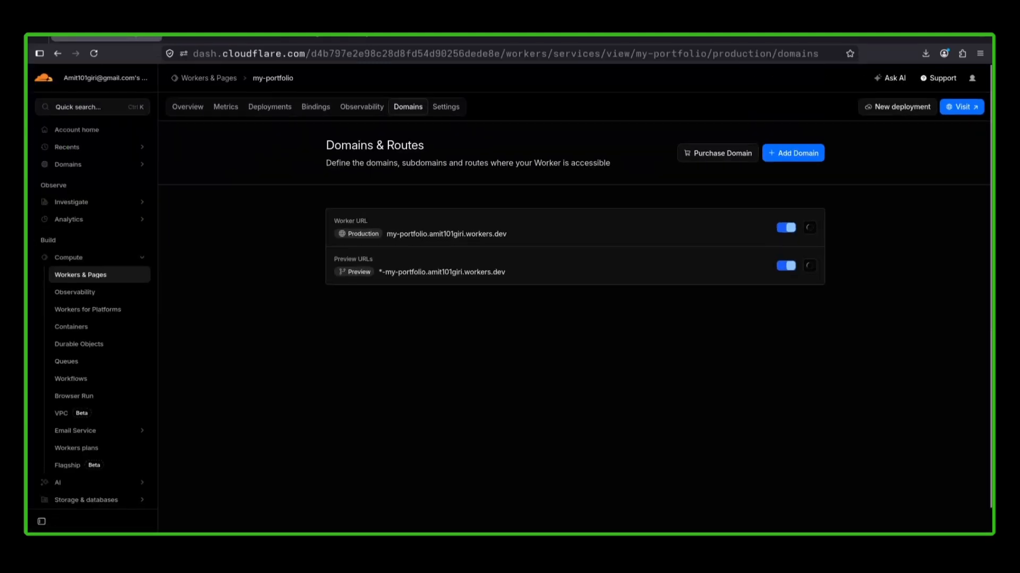
left_click(792, 153)
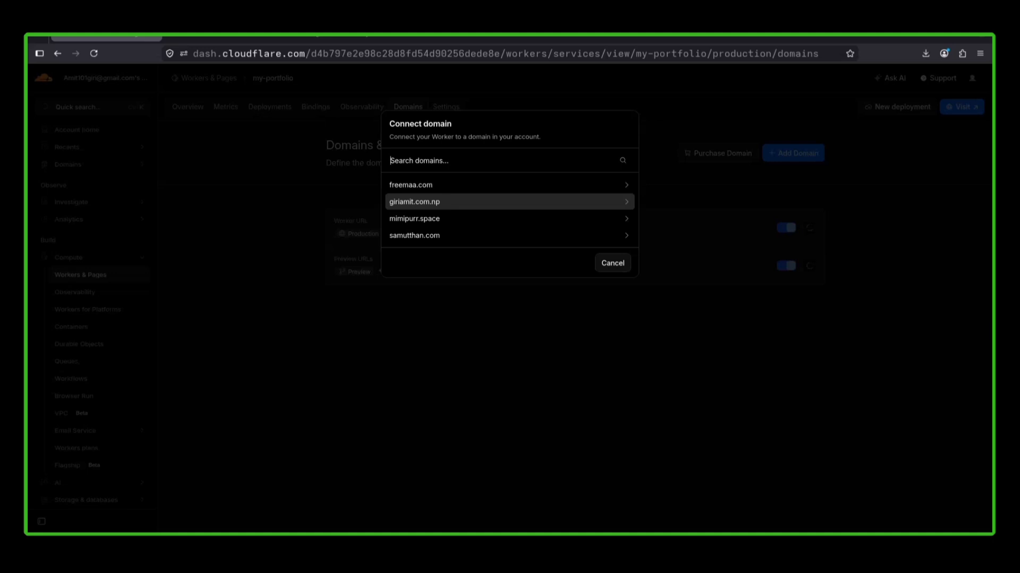
left_click(509, 201)
key("Return")
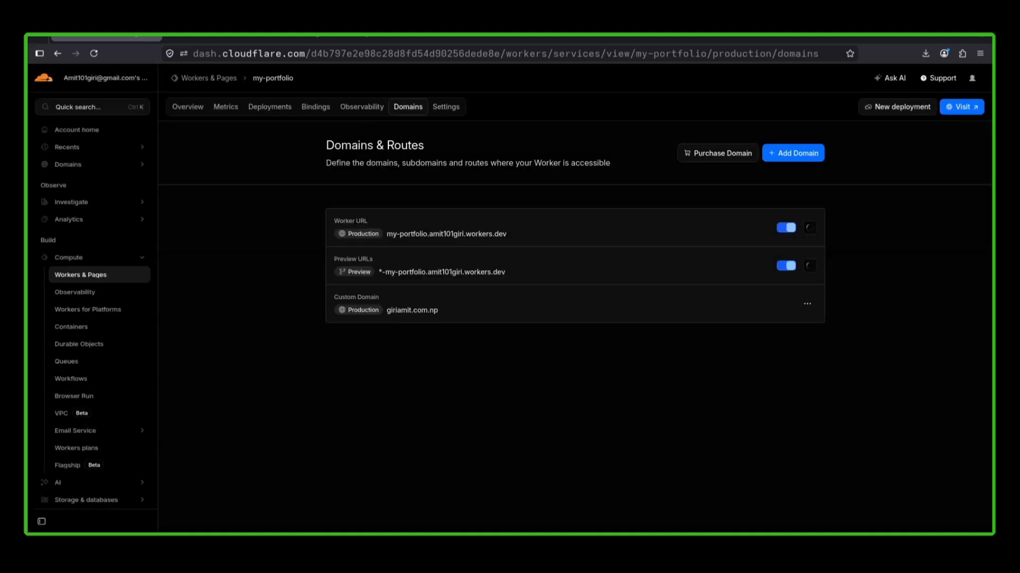
- Disable the my-portfolio Worker's production workers.dev URL
scroll(702, 311, "up", 3)
left_click(818, 195)
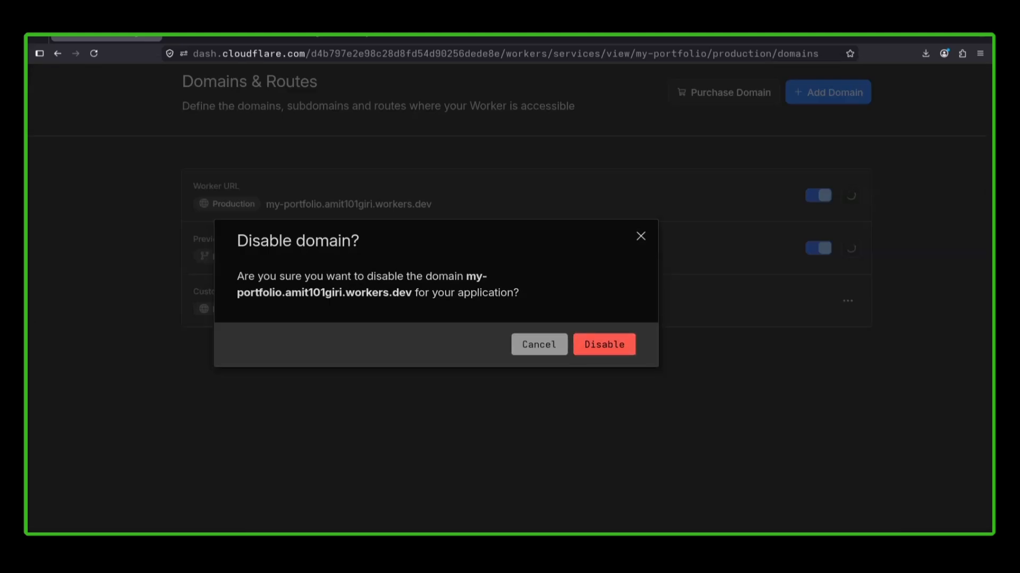
left_click(604, 345)
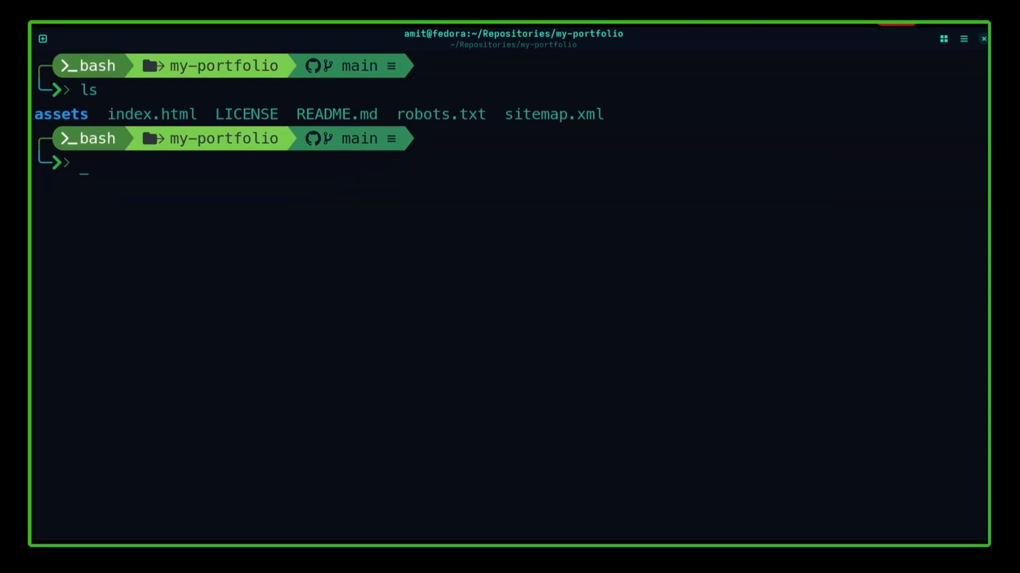
- Open the my-portfolio folder in VS Code from the terminal and change the --bg colour in index.css to #d71111
type("code .")
key("Return")
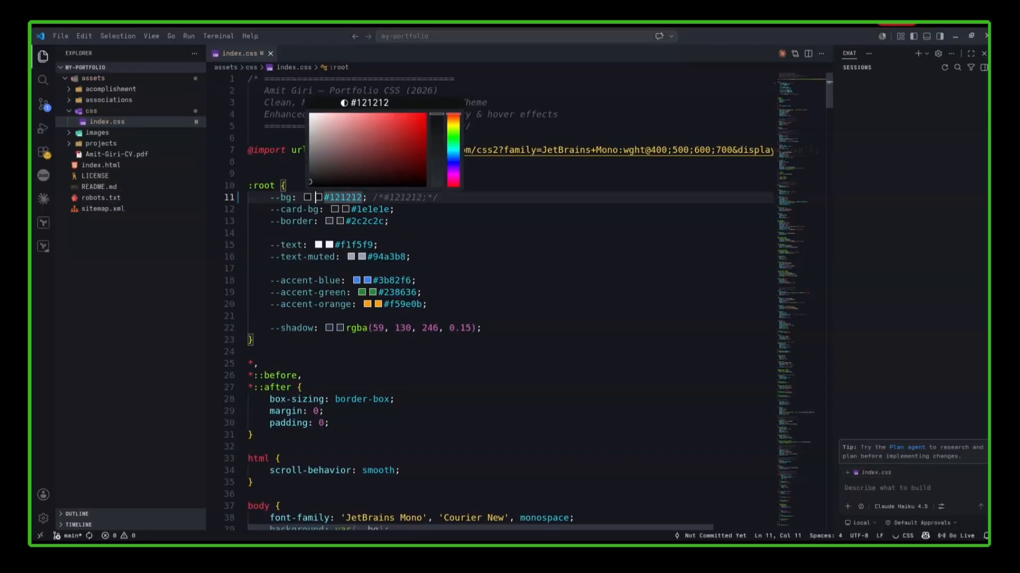
left_click(408, 138)
left_click_drag(409, 138, 416, 124)
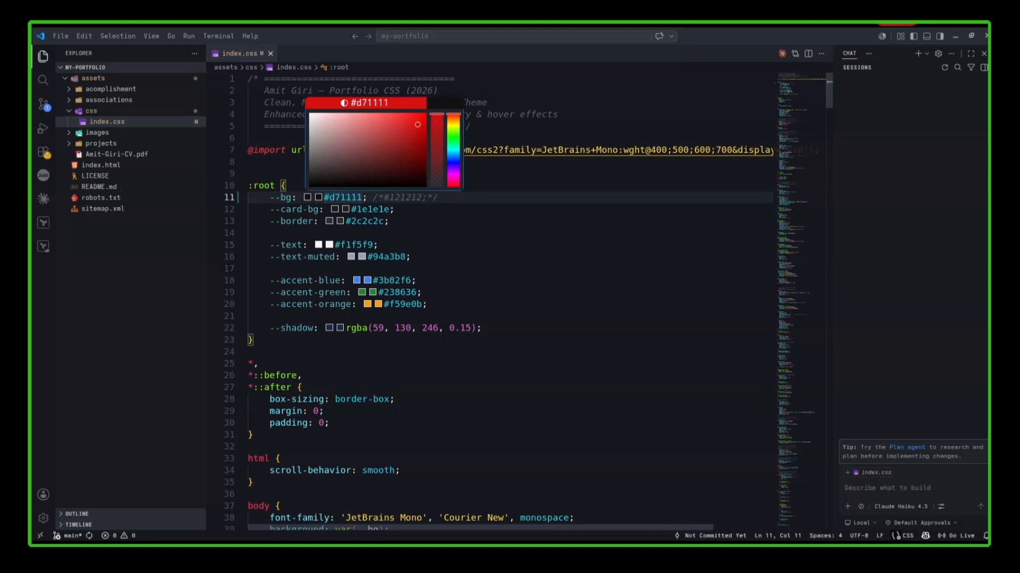
left_click(396, 209)
- Switch to the terminal, stage all changes in the my-portfolio repository and check the Git status
key("alt+Tab")
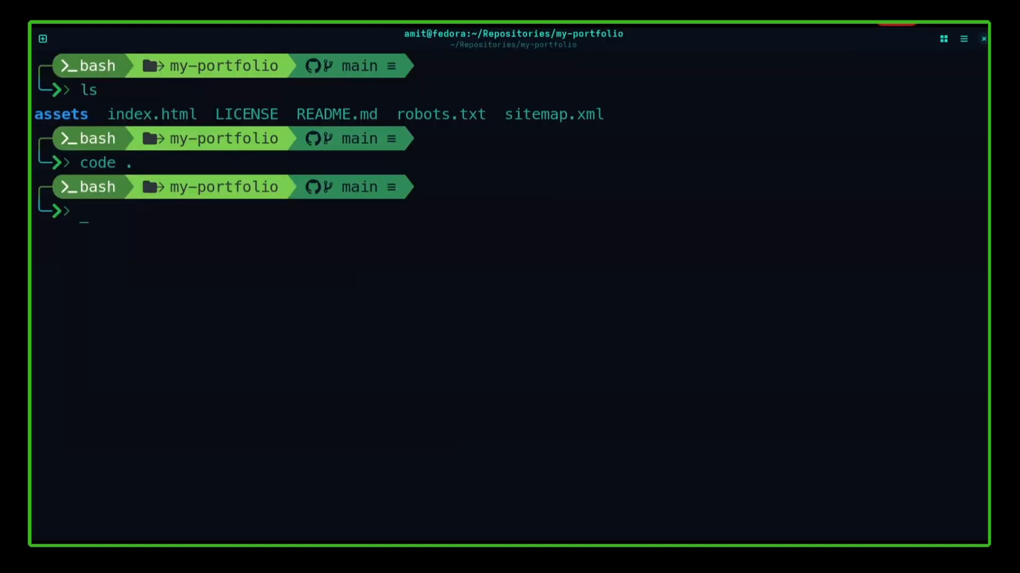
type("git add .")
key("Return")
type("git status")
key("Return")
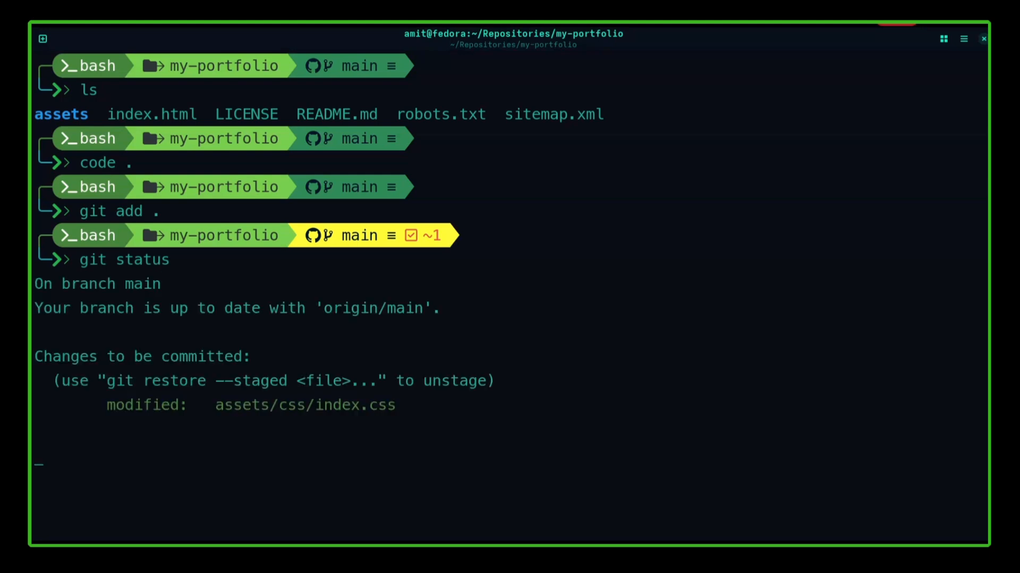
- Commit the staged stylesheet change with the message "UPDATE: css"
type("git commit")
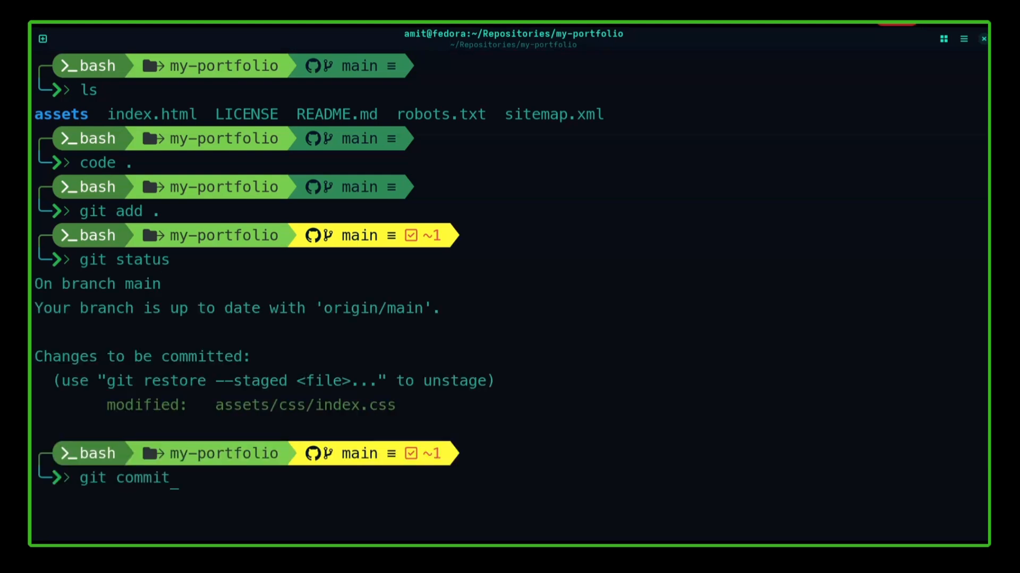
type(" -m \"UPDATE")
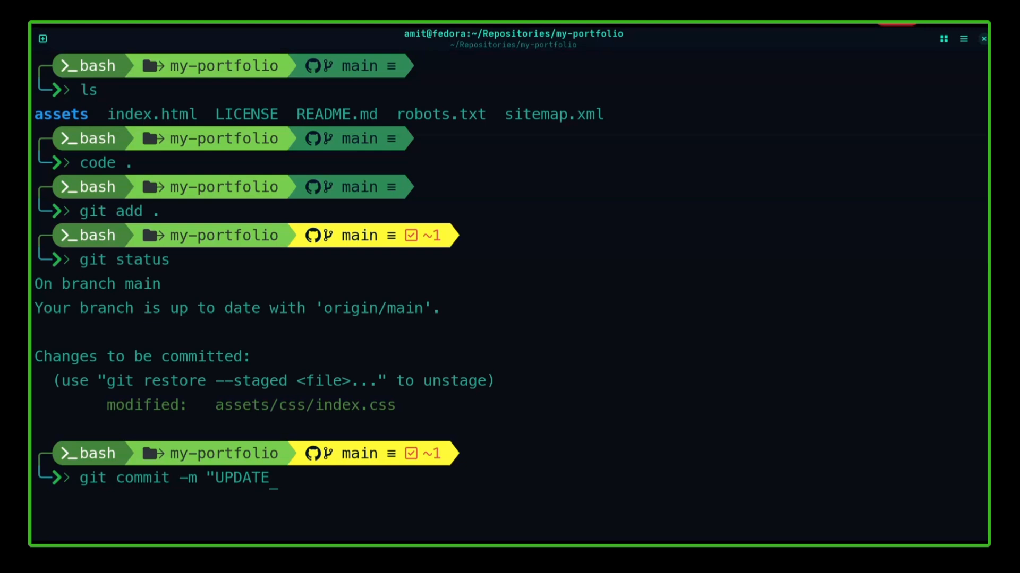
type(": css\"")
key("Return")
- Push the commit to the main branch on origin and reload the portfolio's custom domain page in the browser
type("git p")
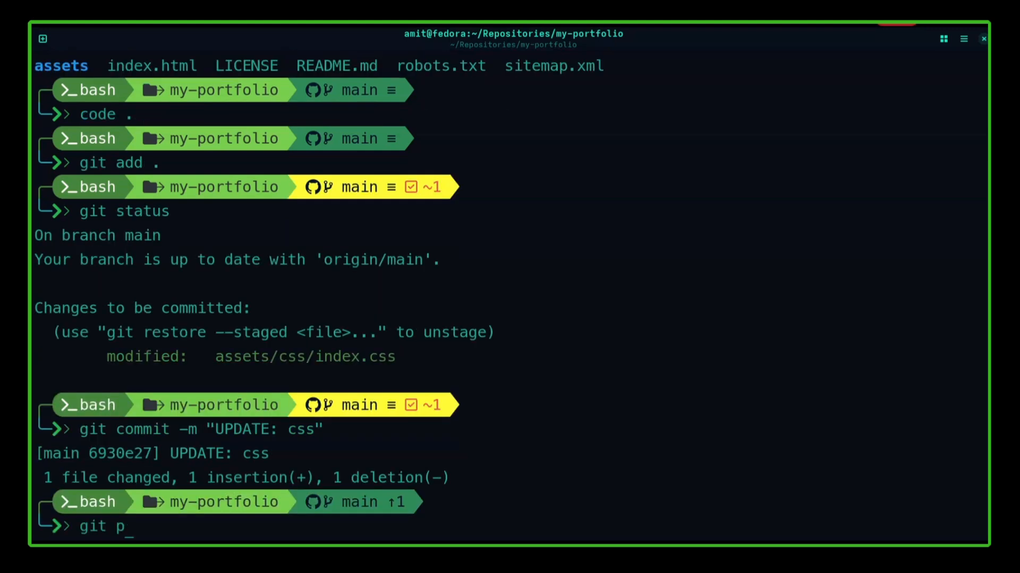
type("ush origin ")
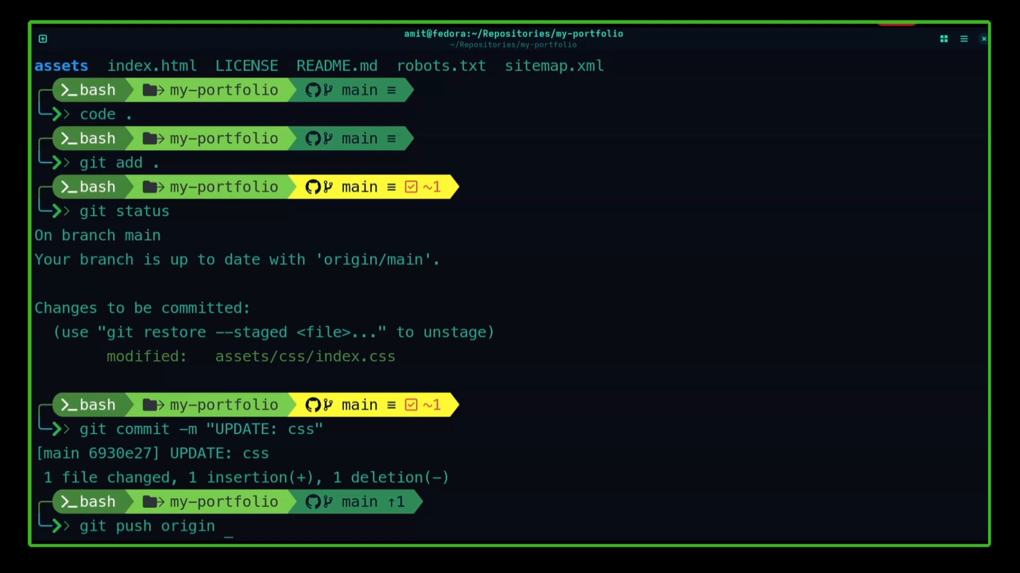
type("main")
key("Return")
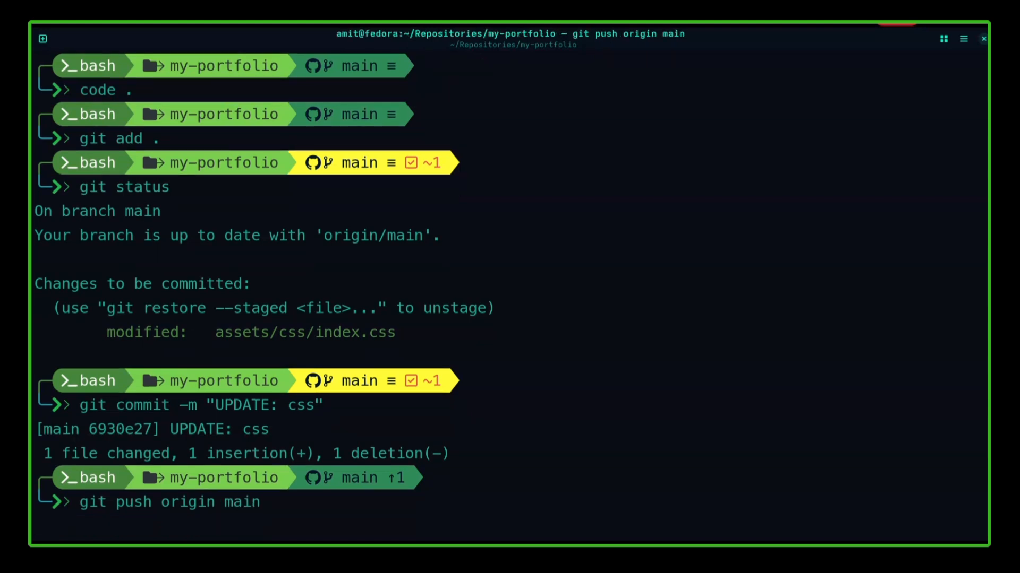
key("alt+Tab")
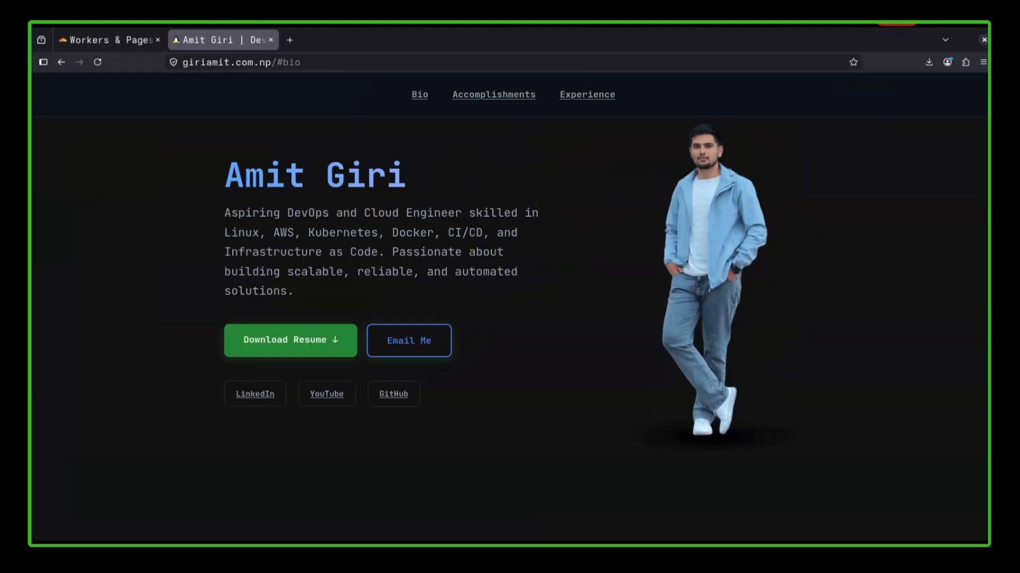
key("ctrl+r")
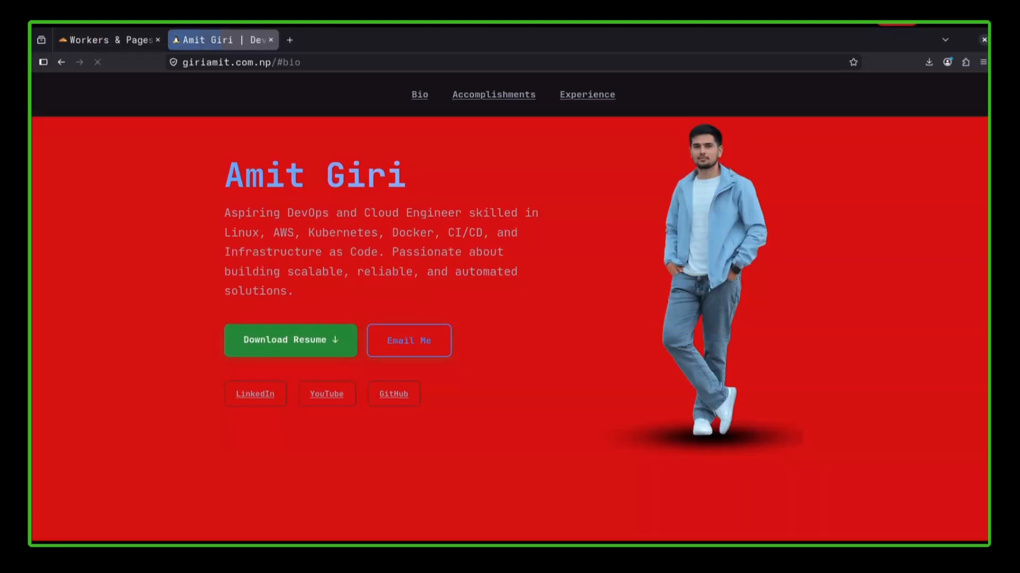
- Look through the reloaded portfolio page from the bio down past the Skills section to check the background colour change
scroll(509, 308, "down", 5)
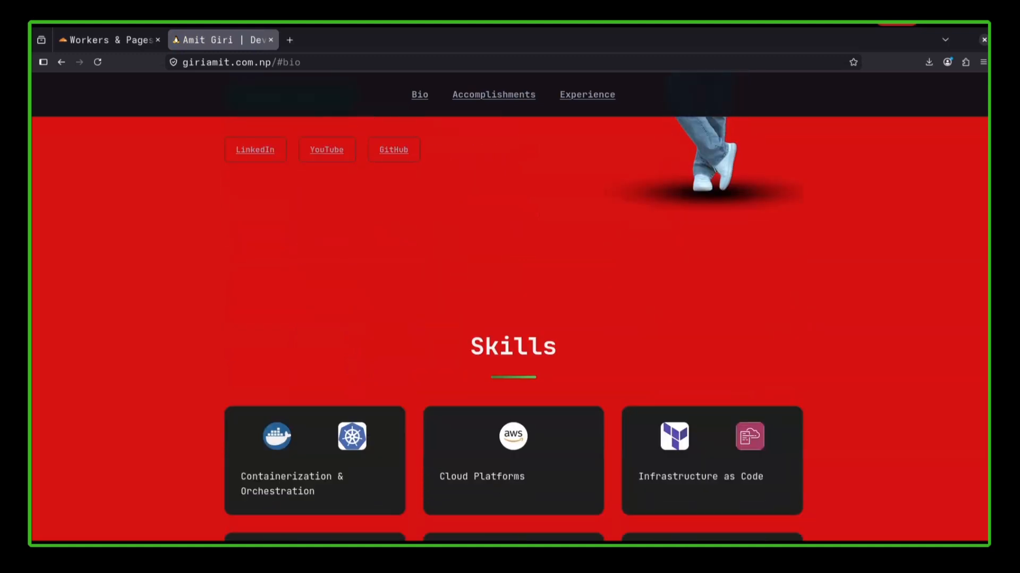
scroll(510, 308, "down", 15)
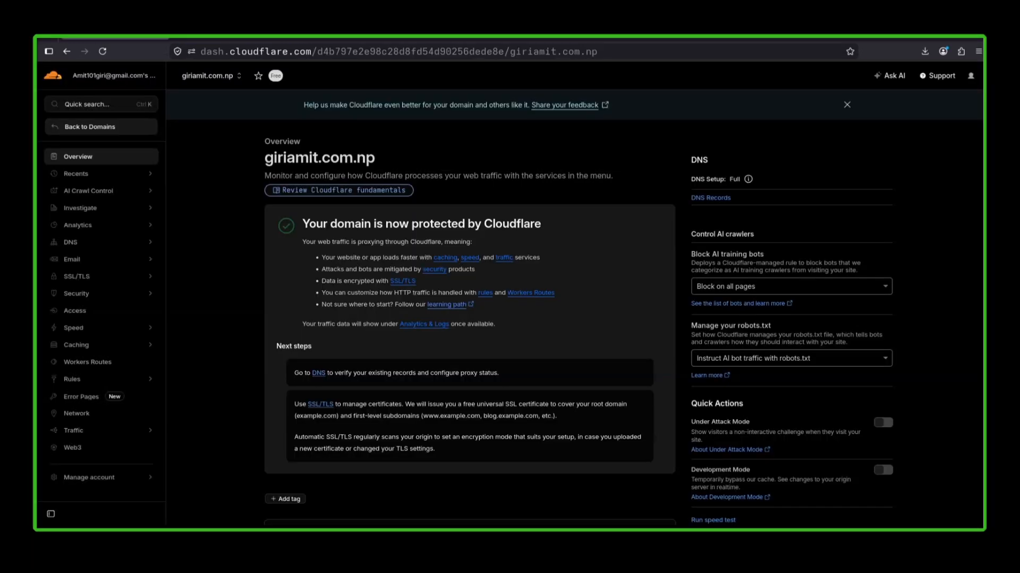
- Open the SSL/TLS overview of the custom domain in the Cloudflare dashboard to check its encryption mode
mouse_move(309, 223)
left_mouse_down()
mouse_move(535, 224)
mouse_move(302, 223)
left_mouse_up()
left_click(257, 233)
scroll(101, 278, "up", 5)
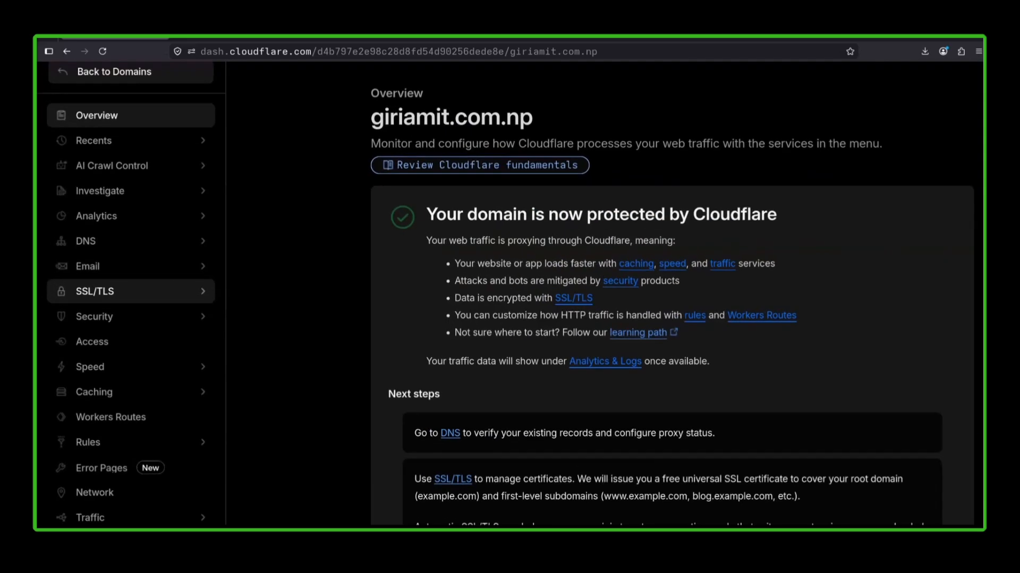
left_click(101, 299)
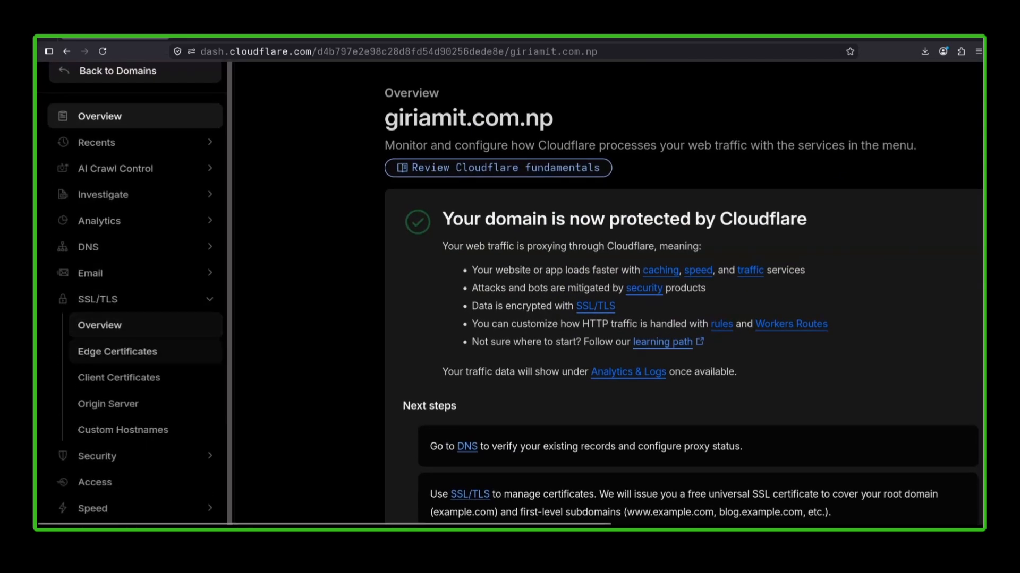
left_click(101, 325)
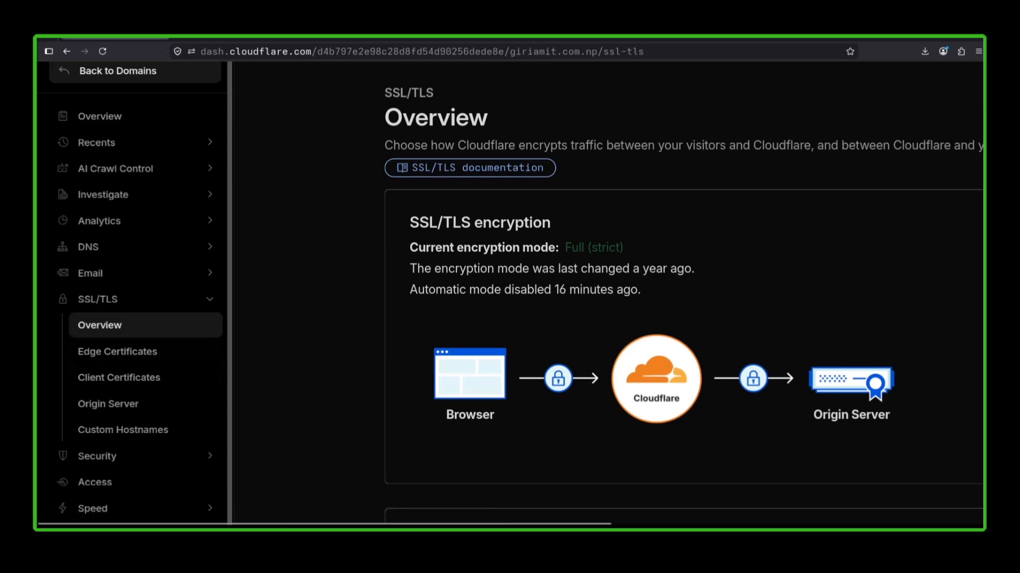
- Restore the browser's default zoom and reload the portfolio's custom domain page while bypassing the cache
key("ctrl+0")
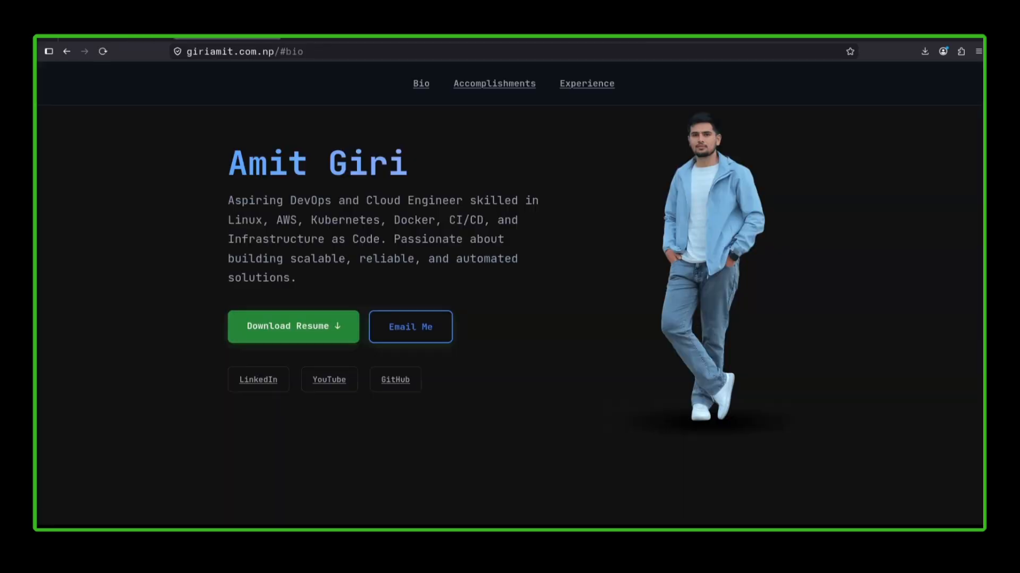
key("ctrl+shift+r")
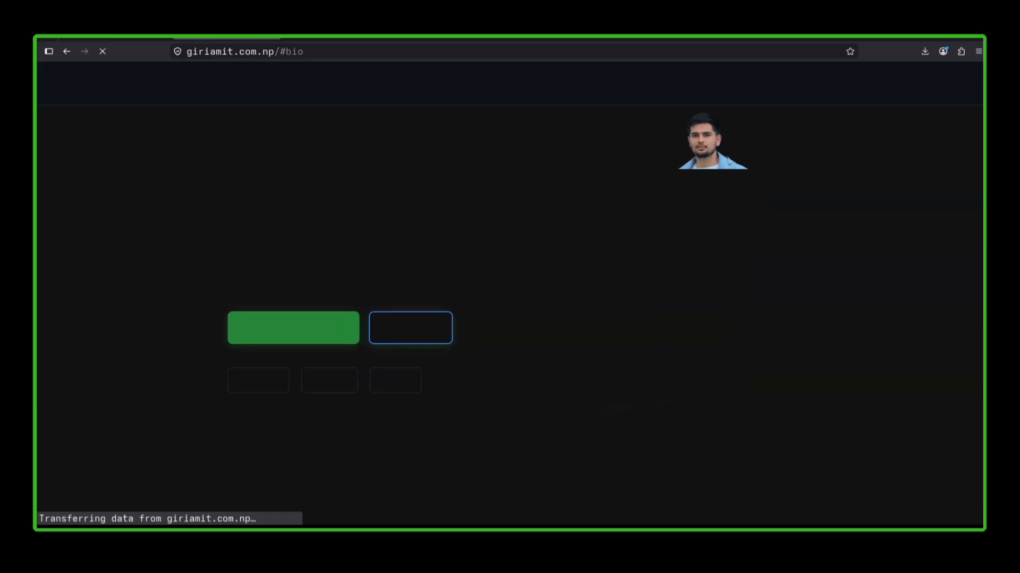